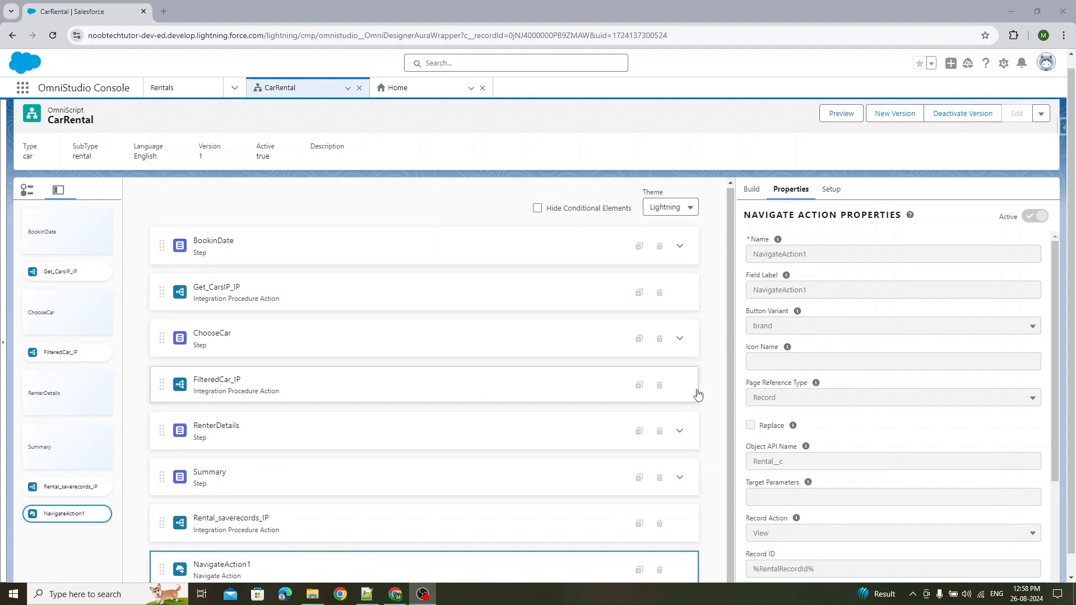
- Open the How To Launch instructions for the CarRental OmniScript and review its embed and launch snippets
click(1041, 114)
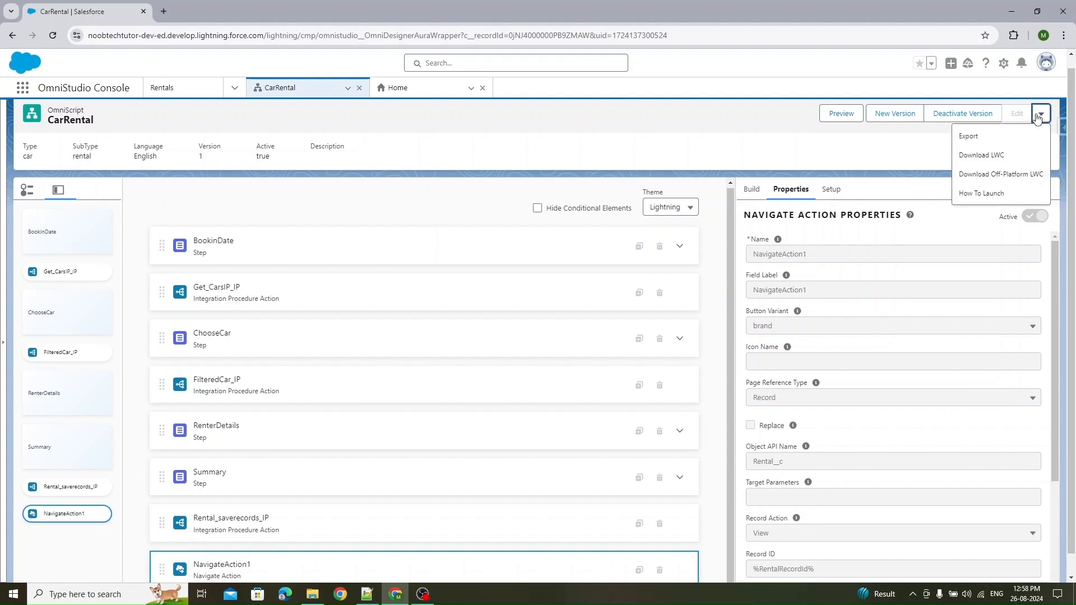
click(981, 194)
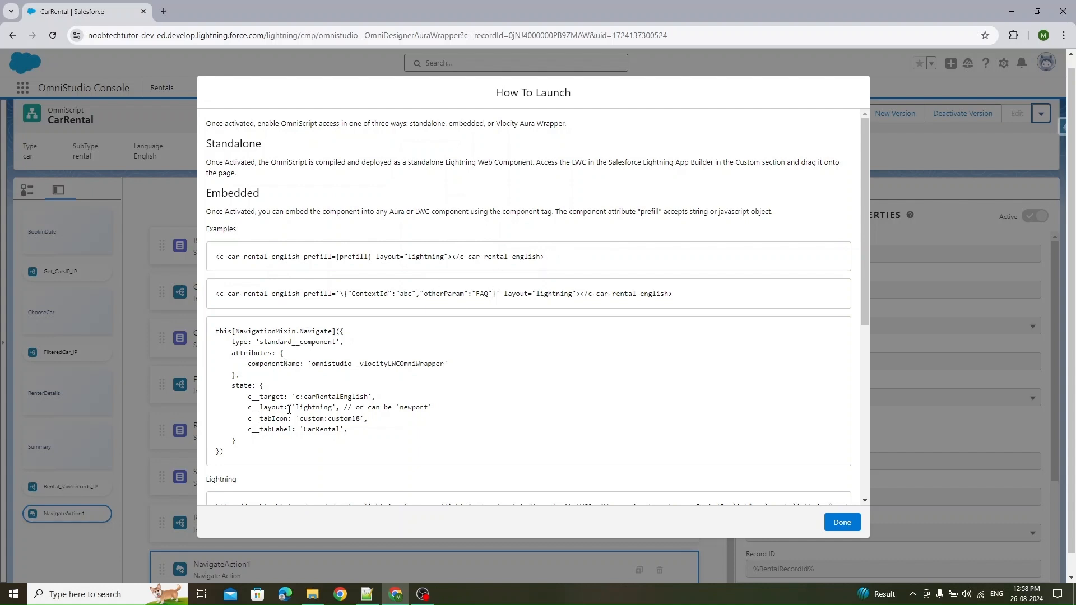
drag(217, 332, 254, 460)
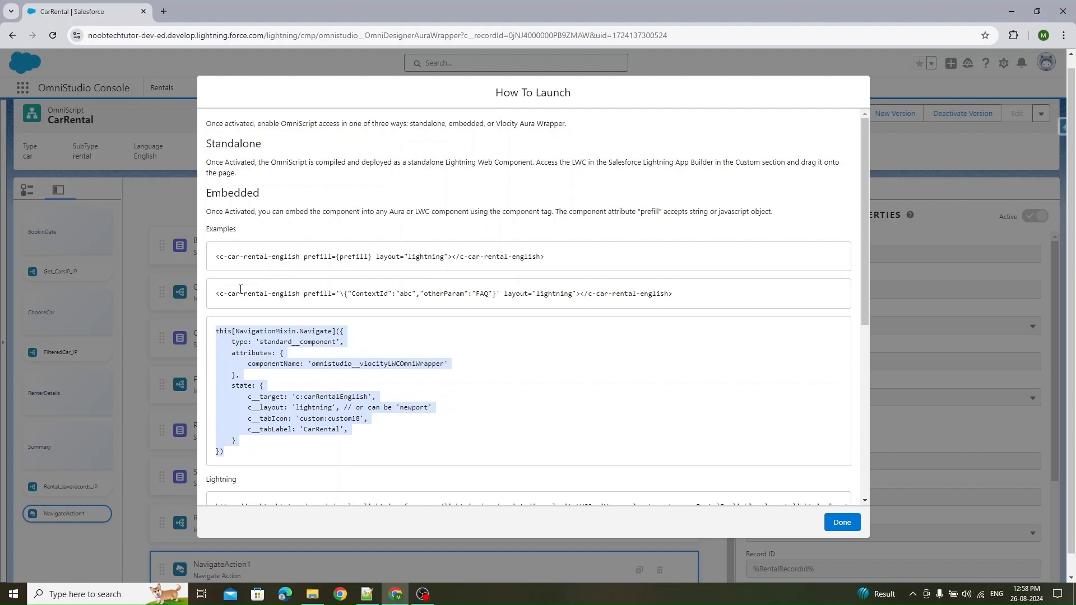
drag(217, 257, 563, 264)
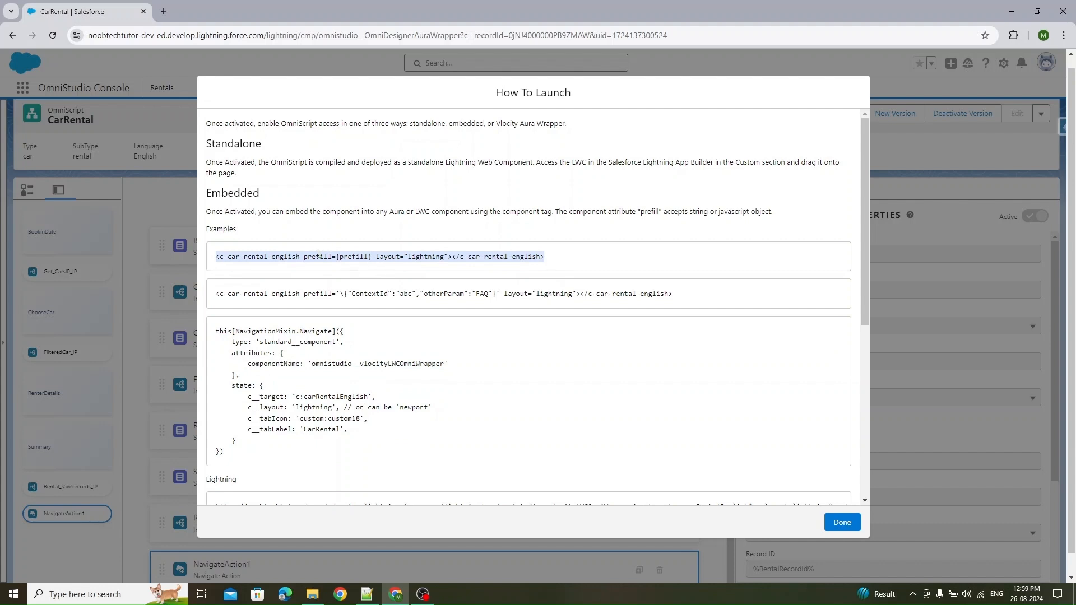
drag(708, 299, 208, 294)
scroll(330, 257, down, 3)
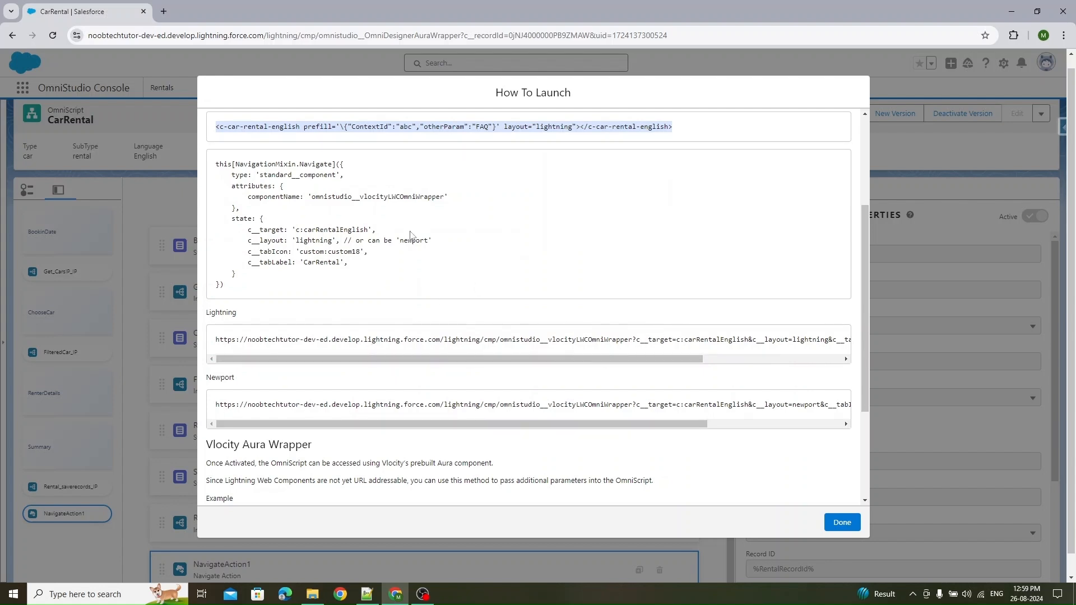
drag(250, 244, 436, 247)
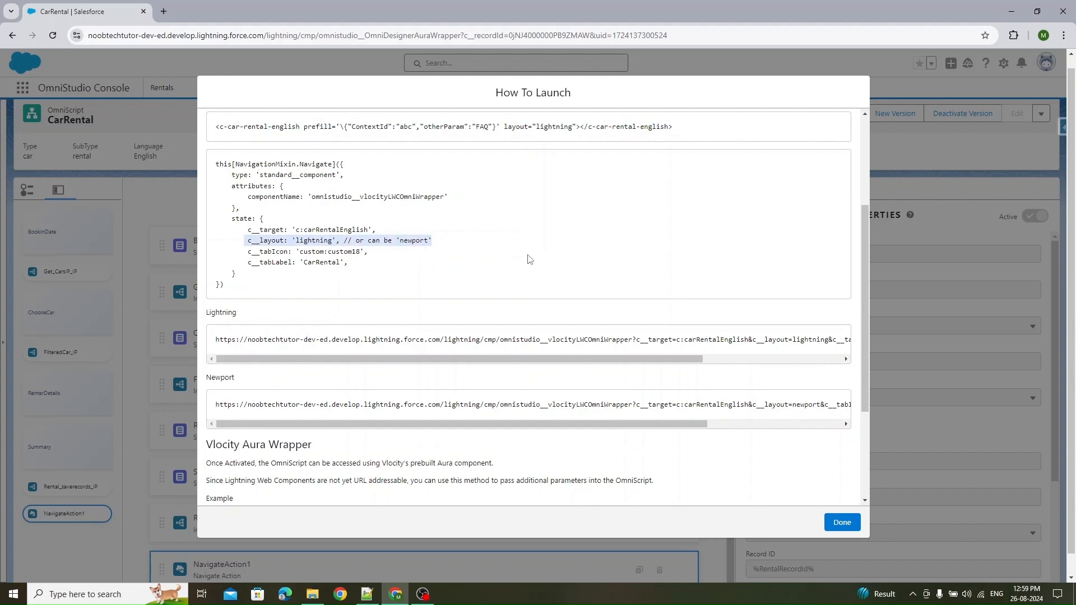
scroll(527, 258, up, 2)
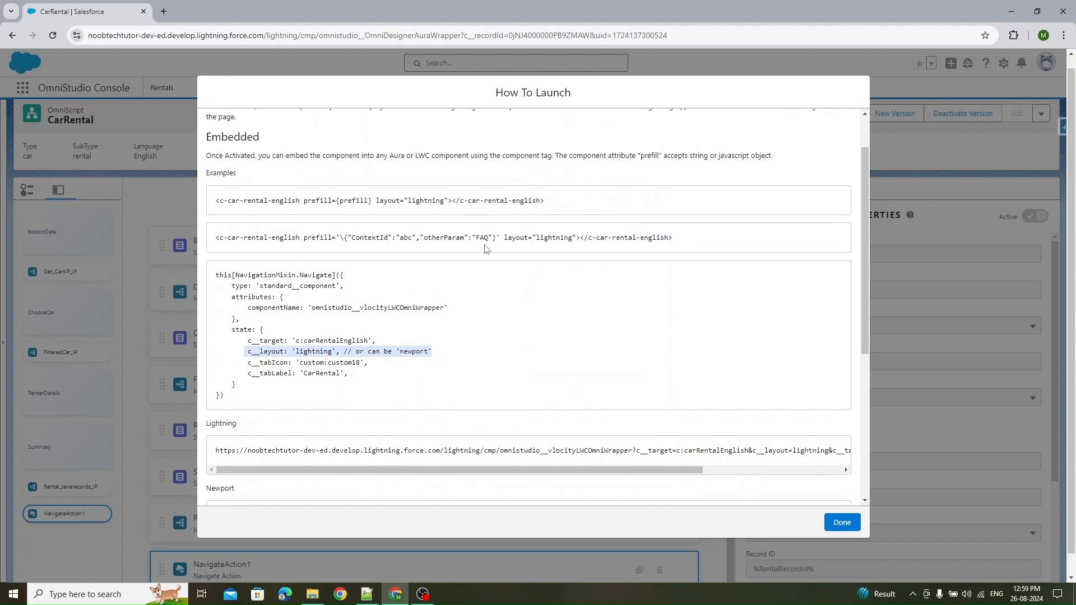
scroll(494, 249, down, 5)
scroll(649, 199, right, 2)
drag(605, 180, 785, 188)
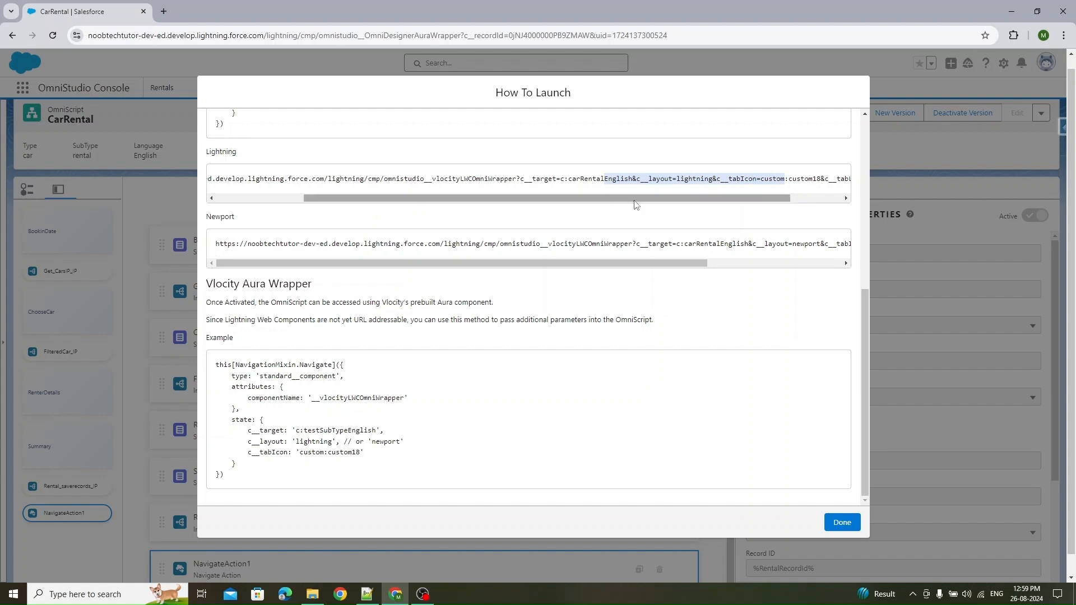
drag(638, 200, 687, 198)
click(611, 185)
drag(592, 180, 658, 178)
drag(675, 263, 731, 263)
double_click(734, 242)
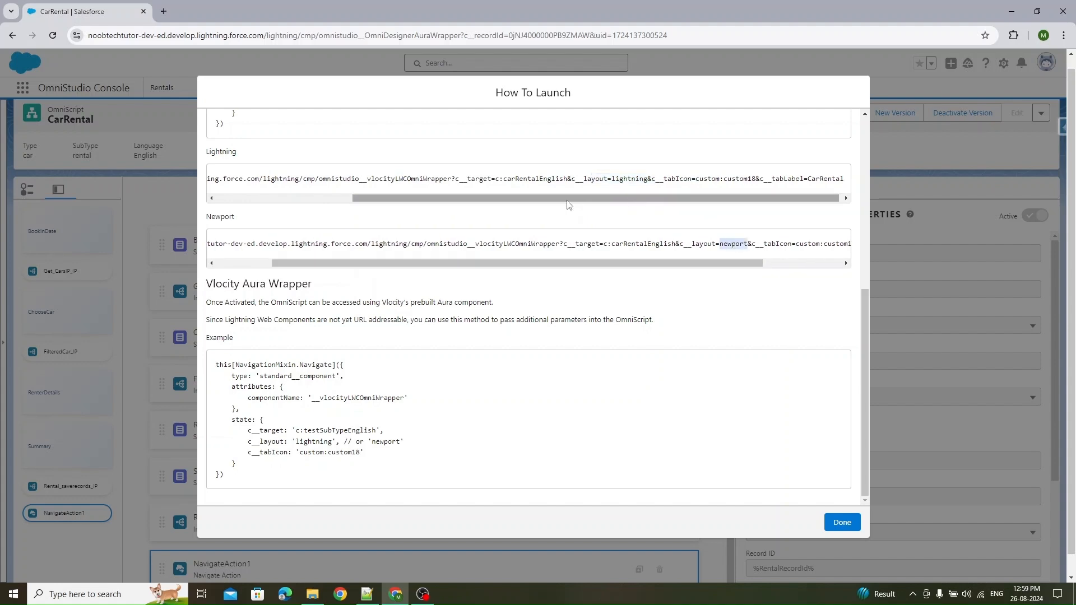
scroll(571, 206, up, 1)
drag(824, 254, 375, 253)
- Copy the full Lightning launch URL and close the How To Launch dialog
drag(216, 237, 863, 237)
key(ctrl+c)
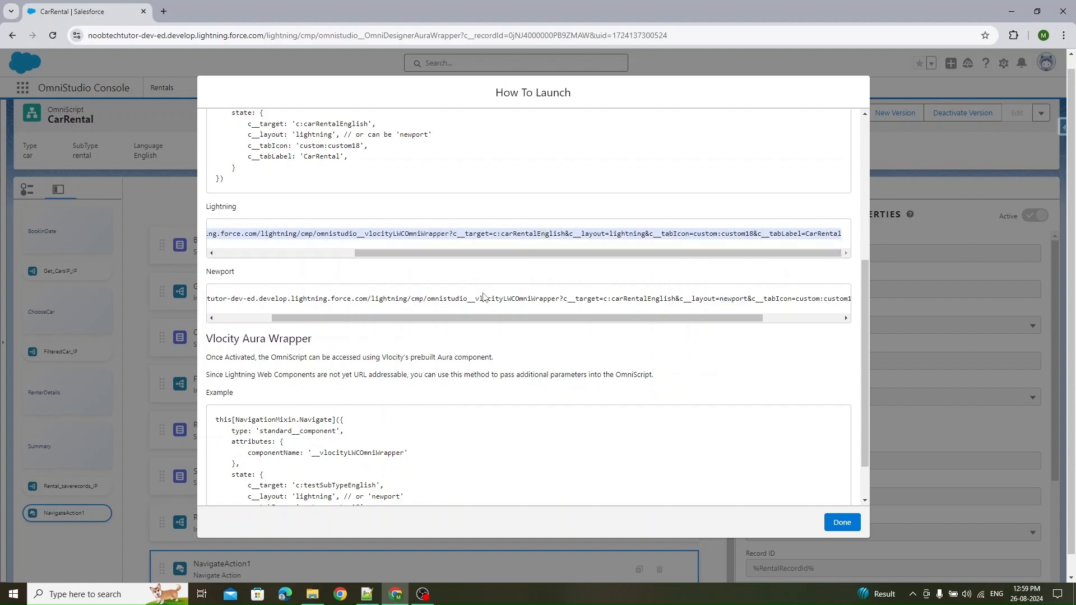
scroll(483, 296, down, 2)
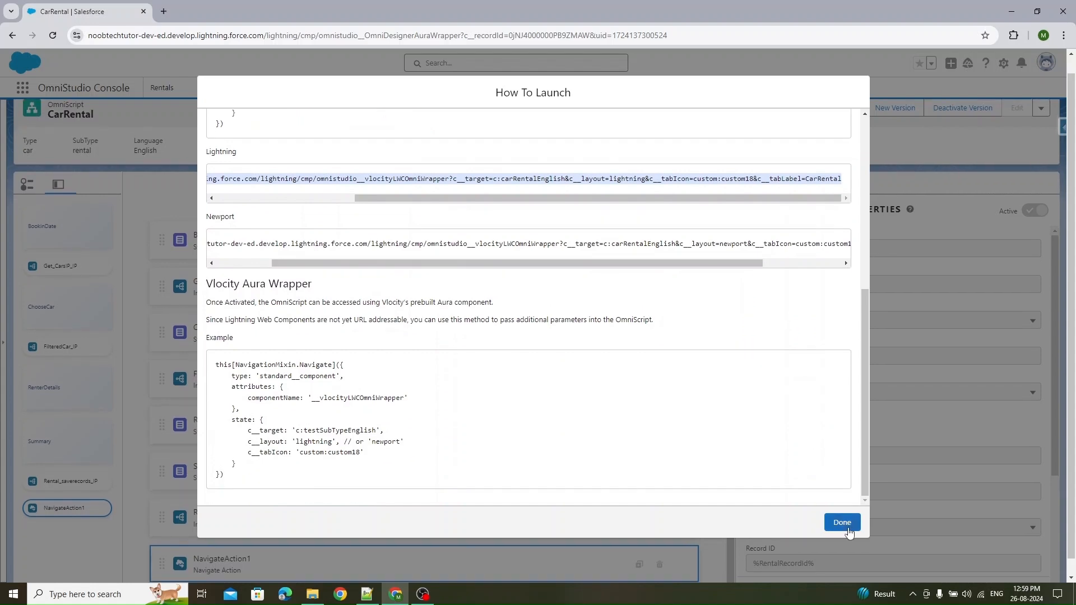
click(842, 522)
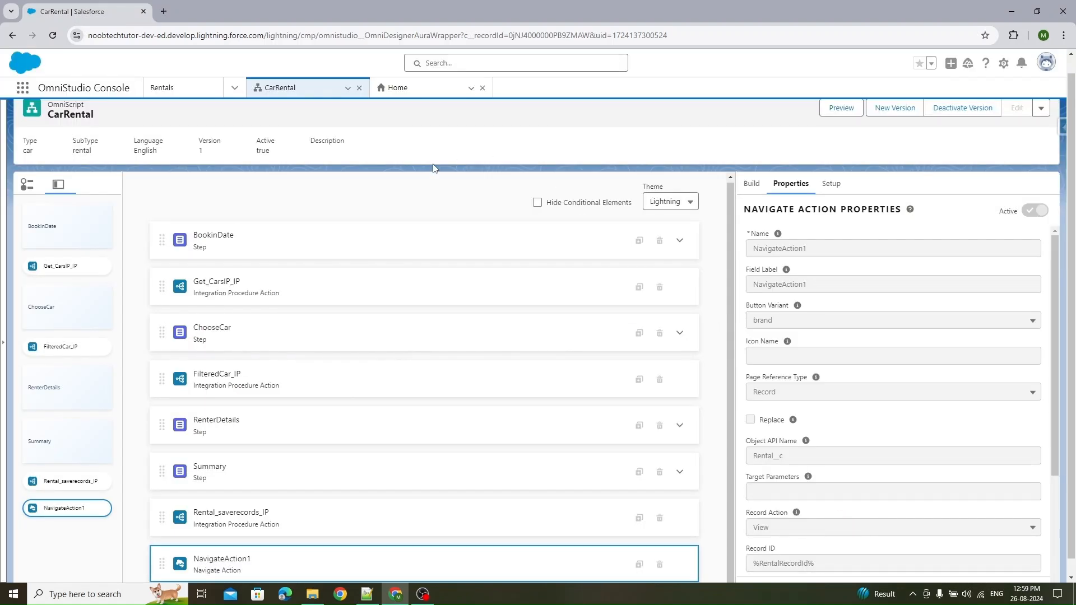
click(175, 91)
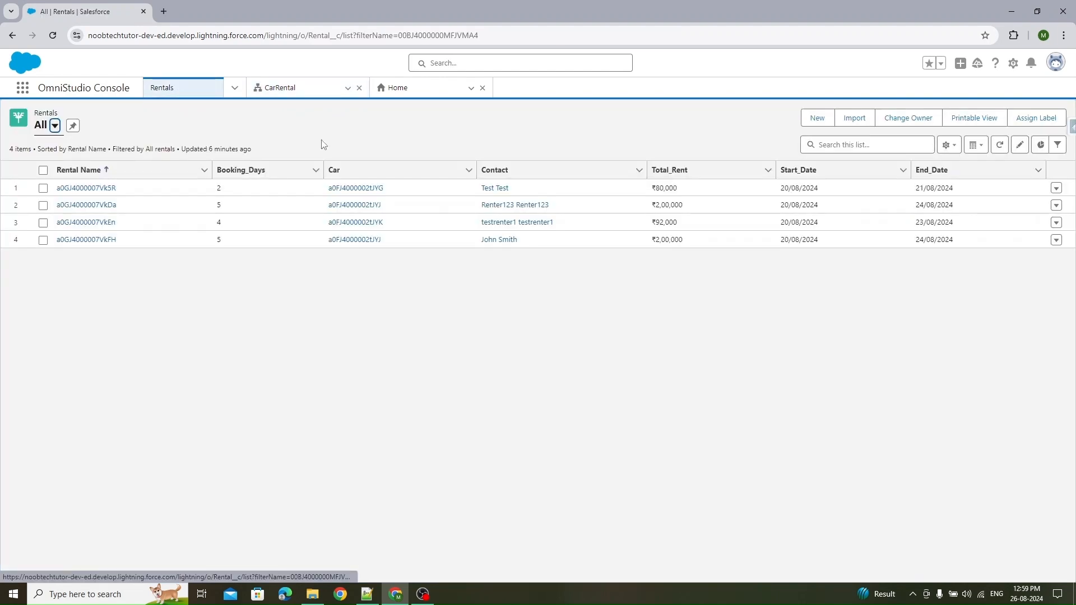
click(815, 121)
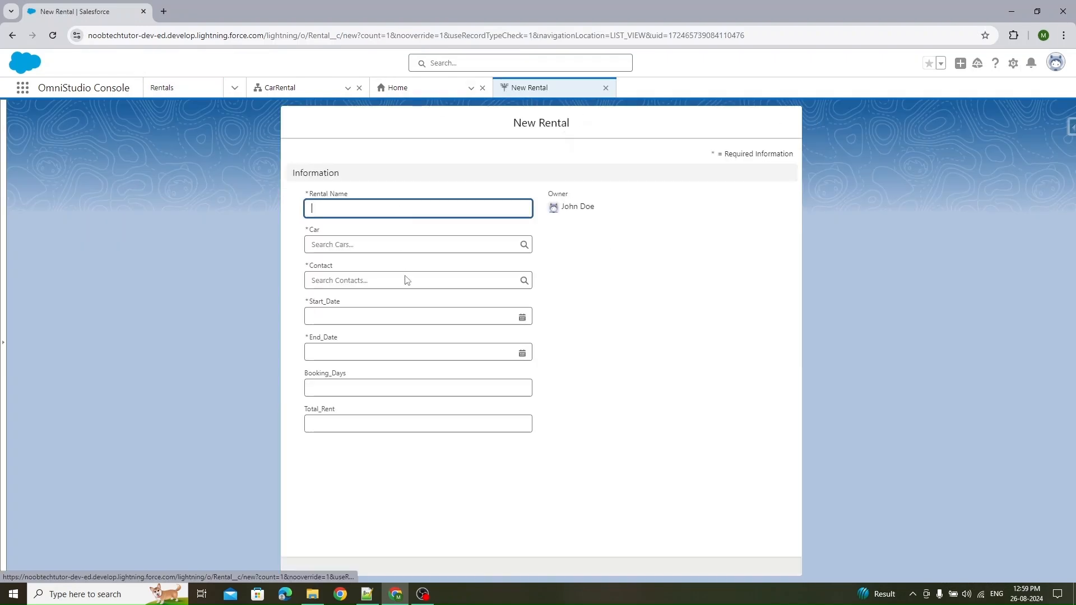
click(606, 88)
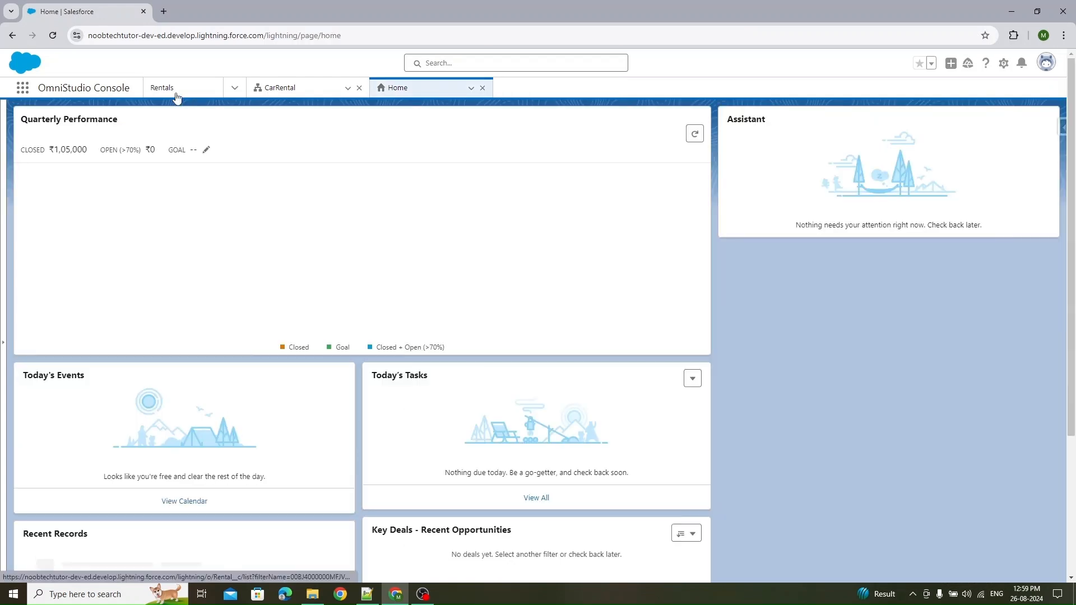
click(176, 96)
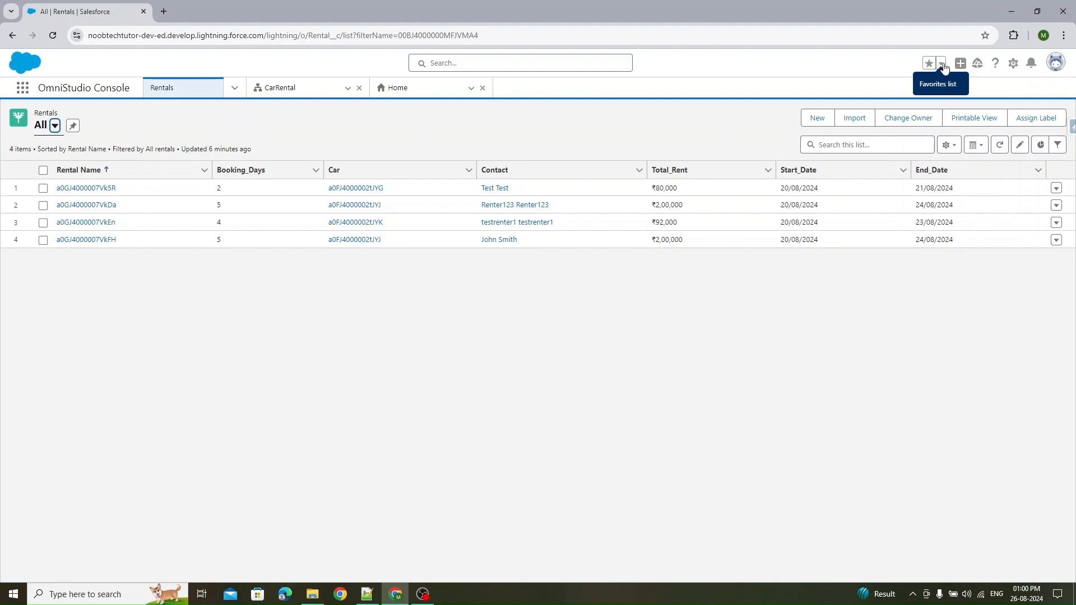
- Open the Rental object's Buttons, Links, and Actions page in Setup
click(1013, 63)
click(968, 193)
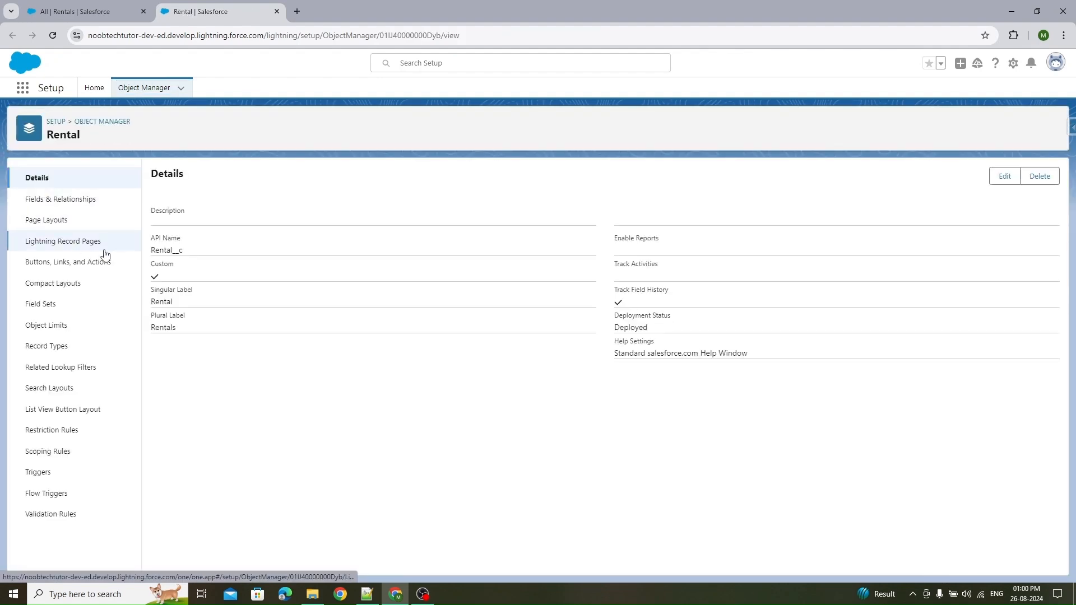
click(68, 264)
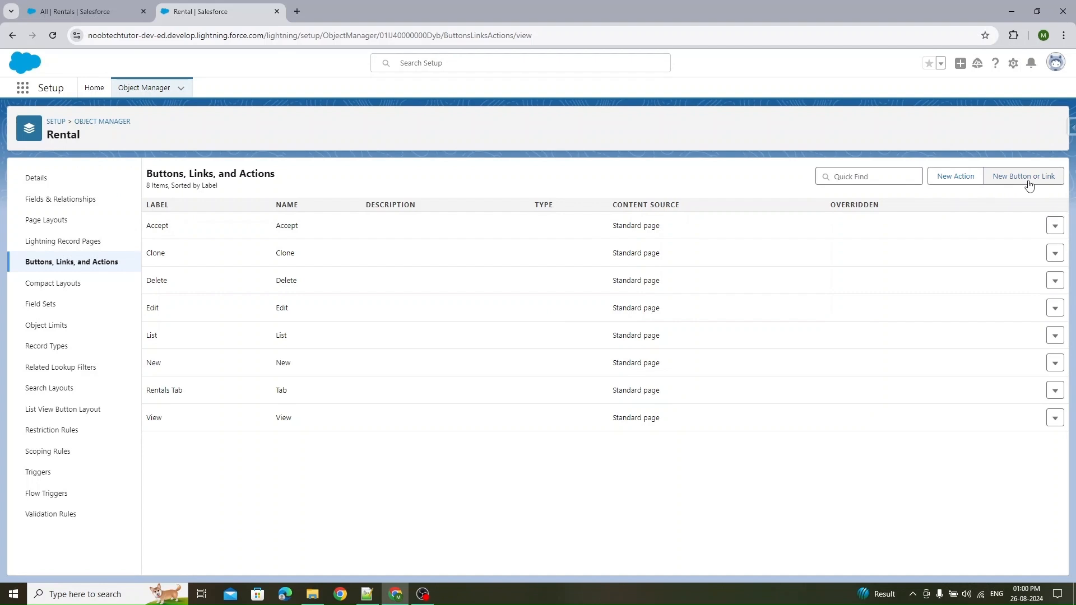
- Start a new custom button or link for the Rental object
click(952, 185)
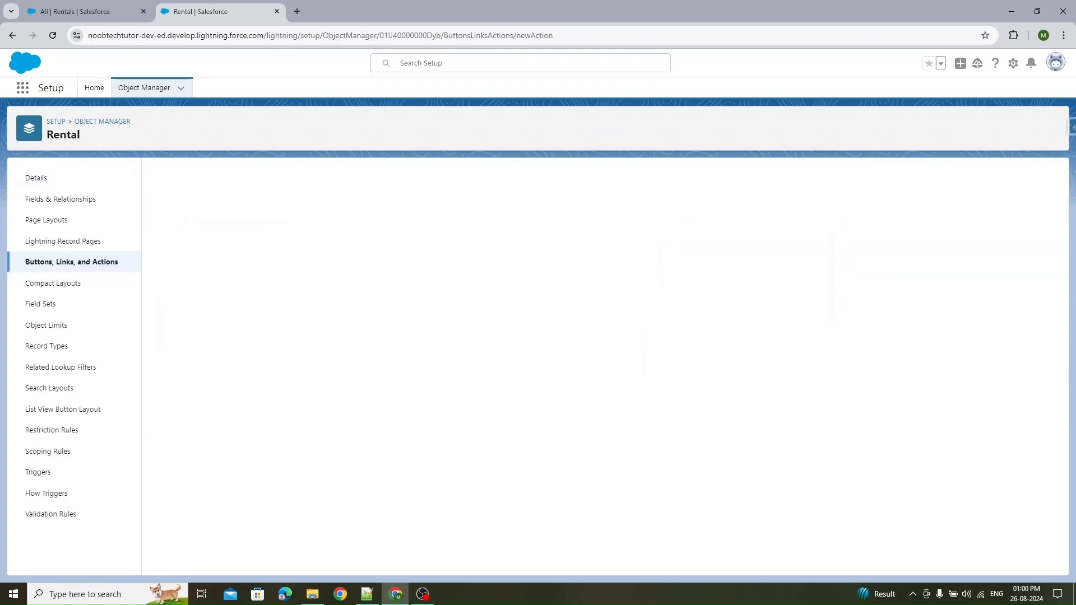
click(11, 35)
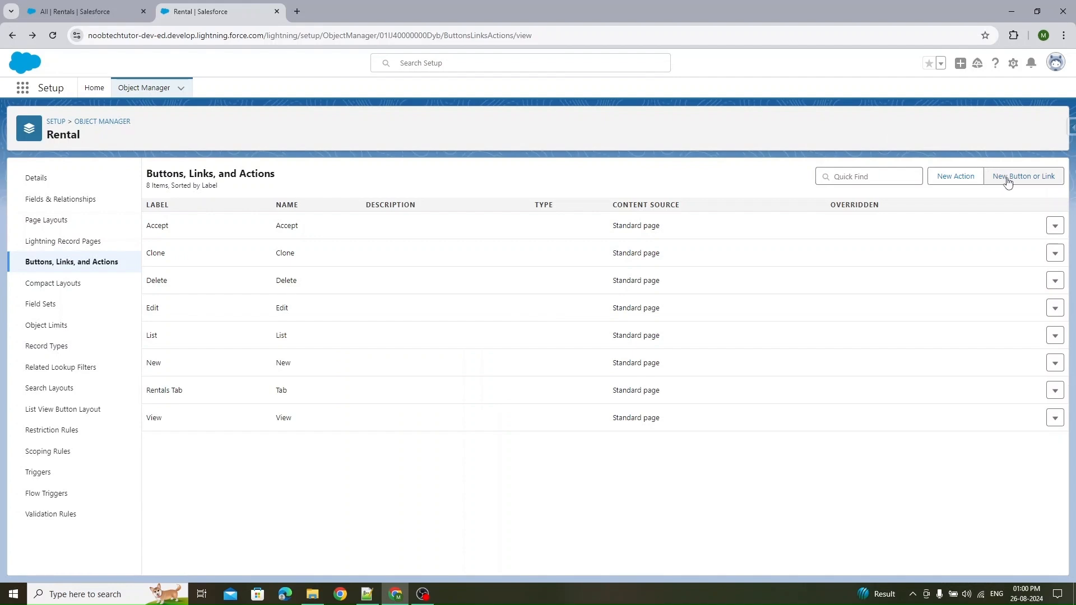
click(1008, 180)
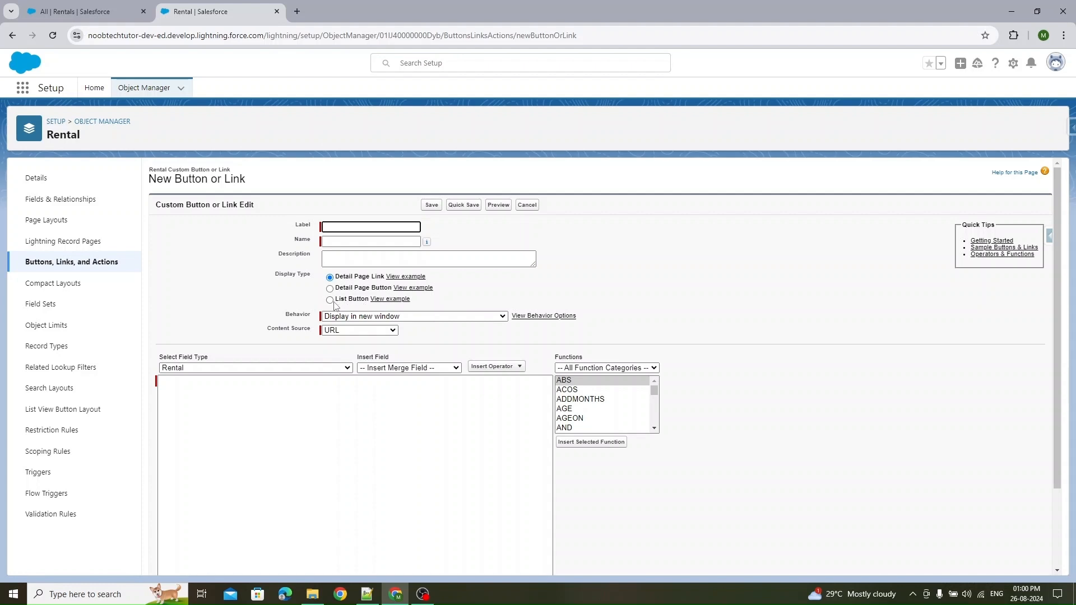
- Set the display type to List Button and paste the Lightning launch URL as the button's content
click(330, 301)
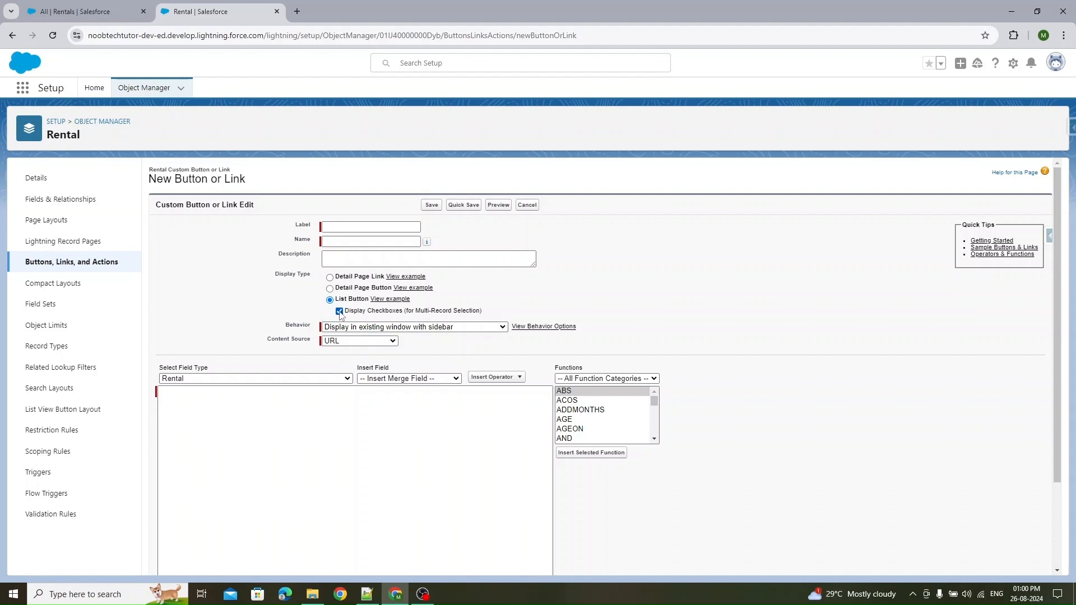
click(250, 423)
key(ctrl+v)
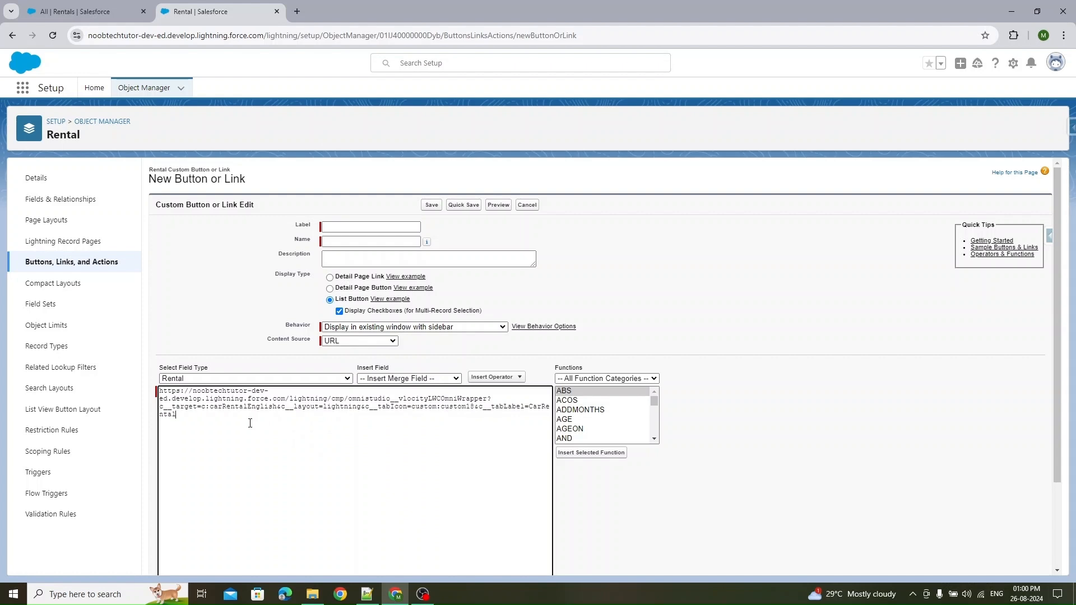
- Compare the pasted URL with the Lightning URL in the CarRental OmniScript's How To Launch dialog
click(112, 10)
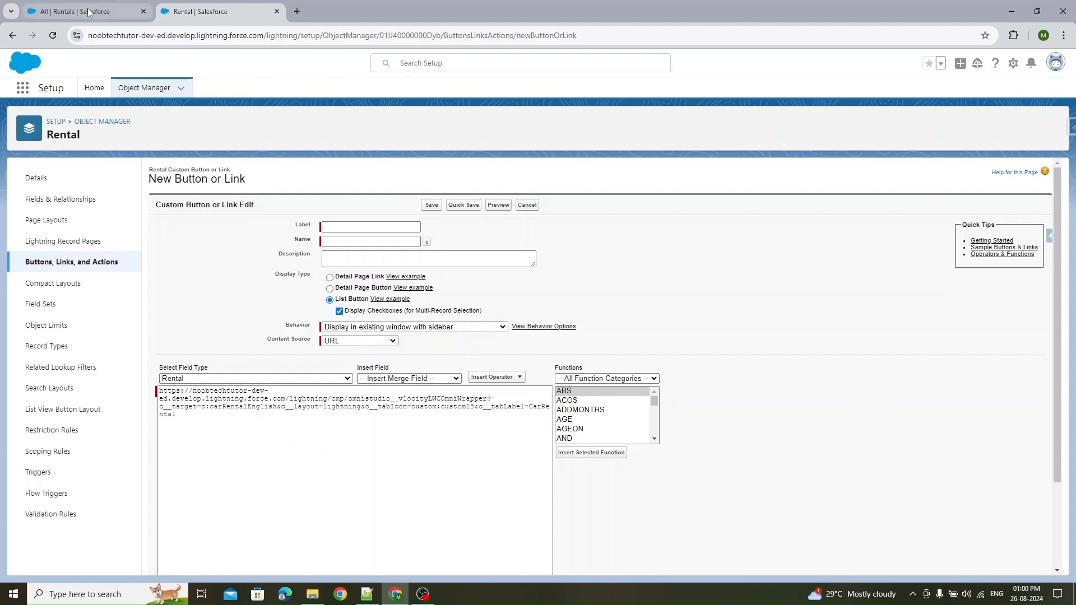
click(303, 90)
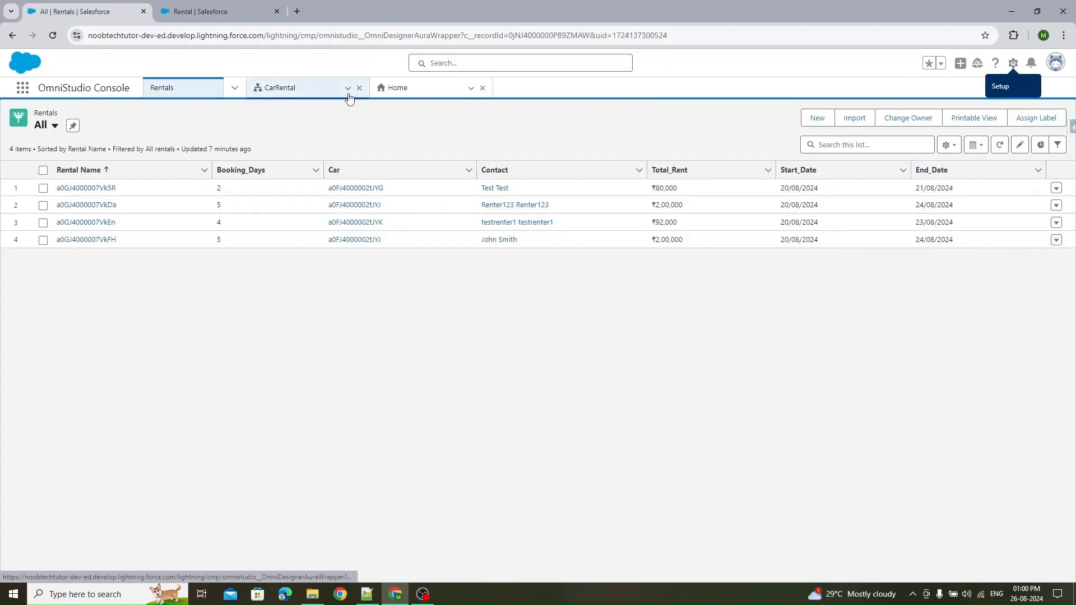
click(1041, 124)
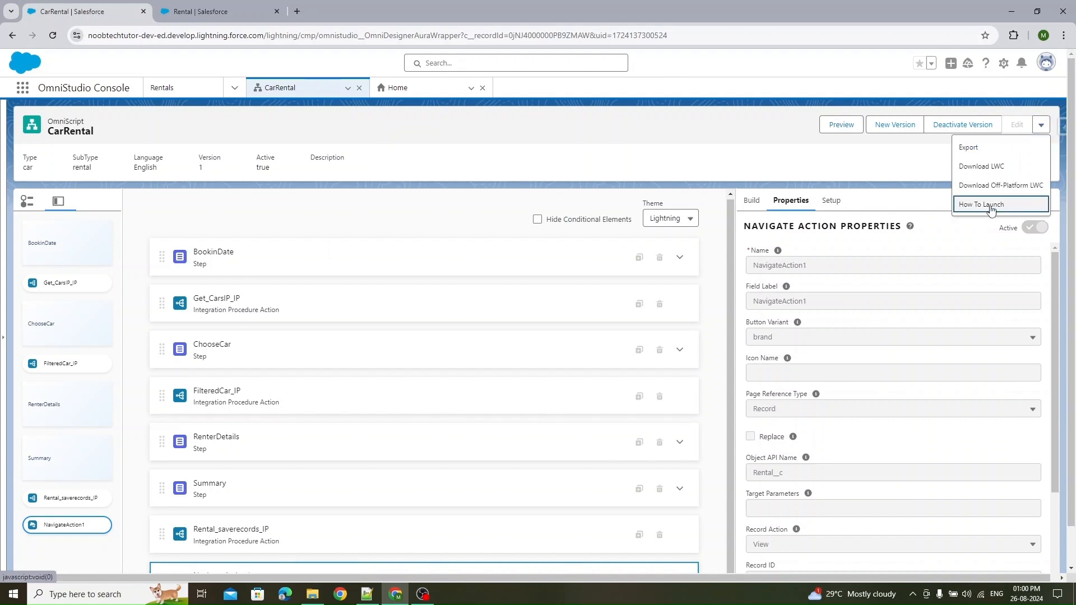
click(989, 205)
scroll(417, 355, down, 3)
scroll(416, 355, up, 3)
scroll(336, 370, down, 2)
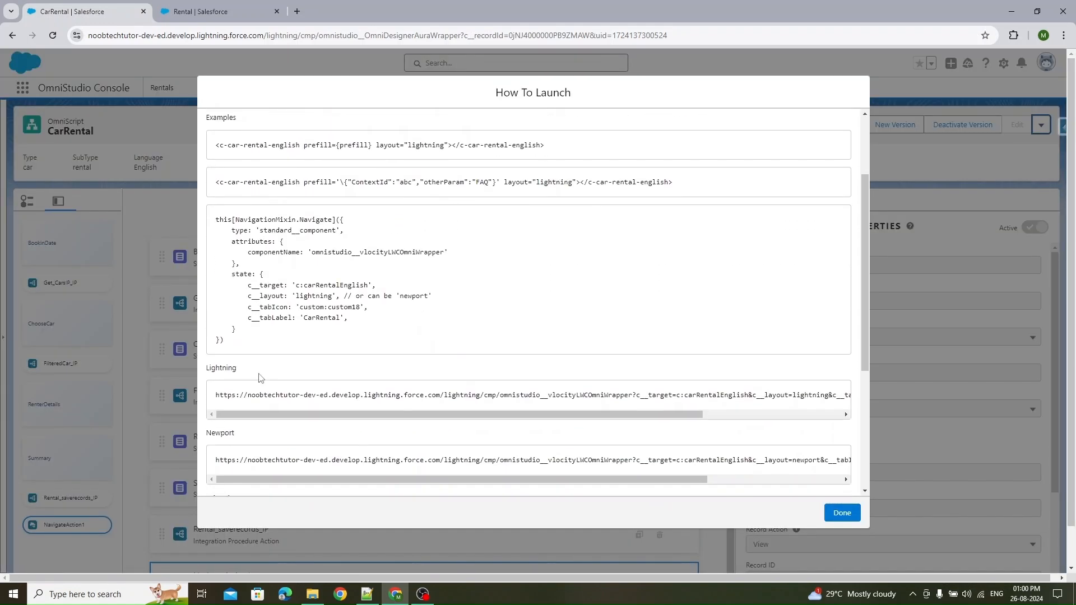
drag(222, 395, 863, 401)
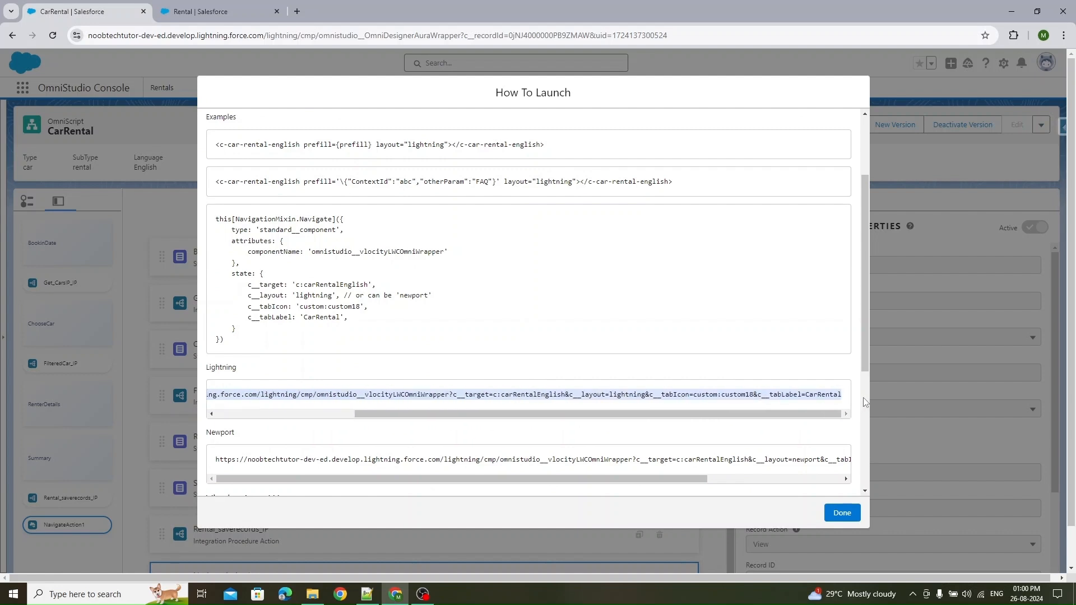
click(213, 11)
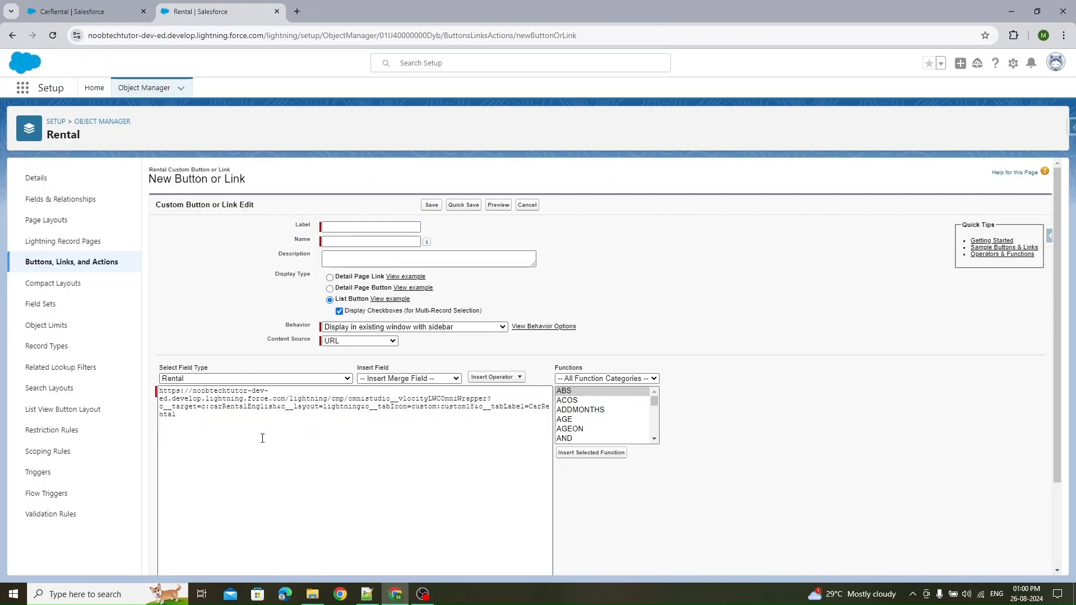
scroll(336, 426, down, 2)
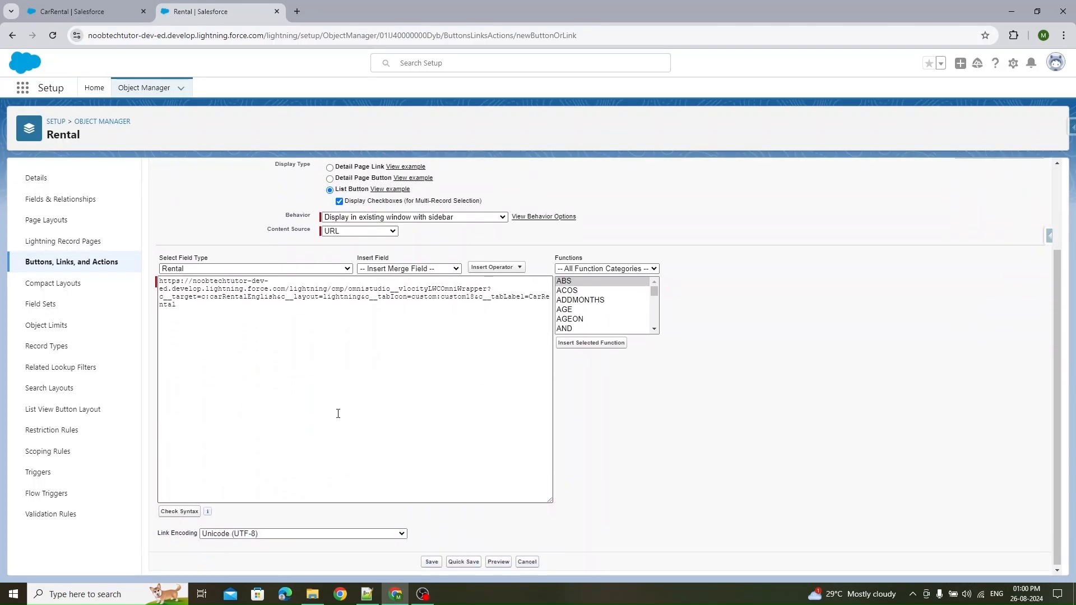
scroll(365, 365, up, 2)
- Set the button's label to Rent a Car, letting the name fill in as Rent_a_Car
click(360, 227)
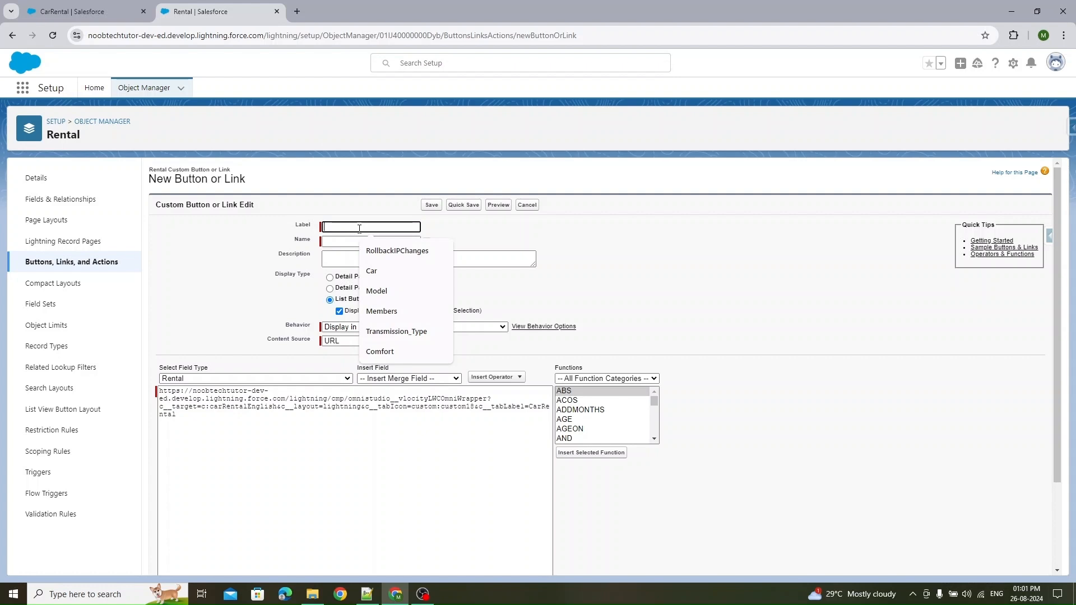
text(Rent)
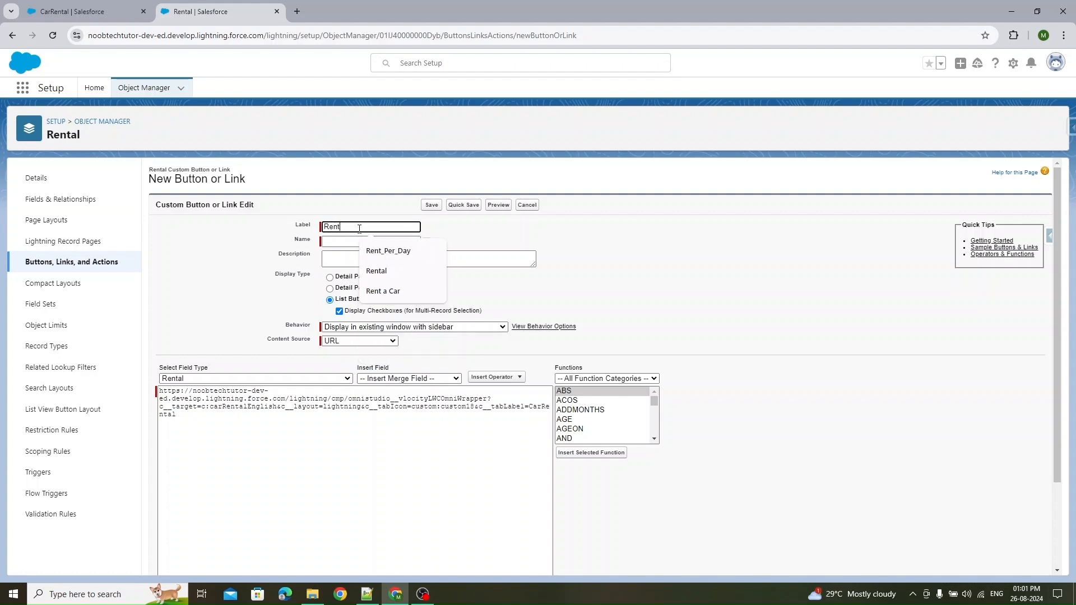
text( a)
click(418, 251)
click(415, 241)
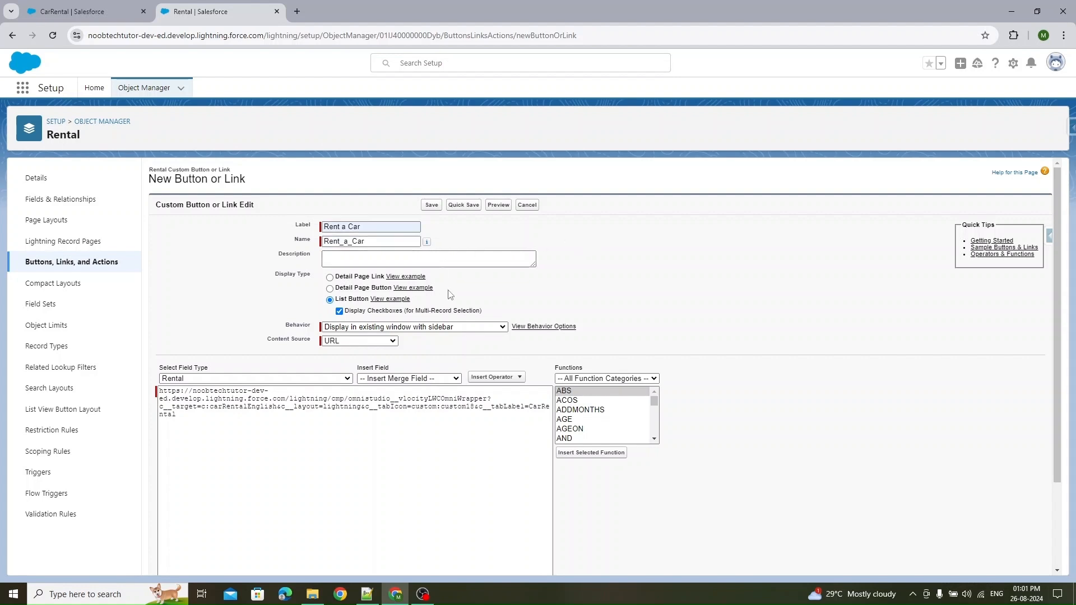
- Check the syntax of the button's URL content
scroll(759, 305, down, 2)
click(180, 511)
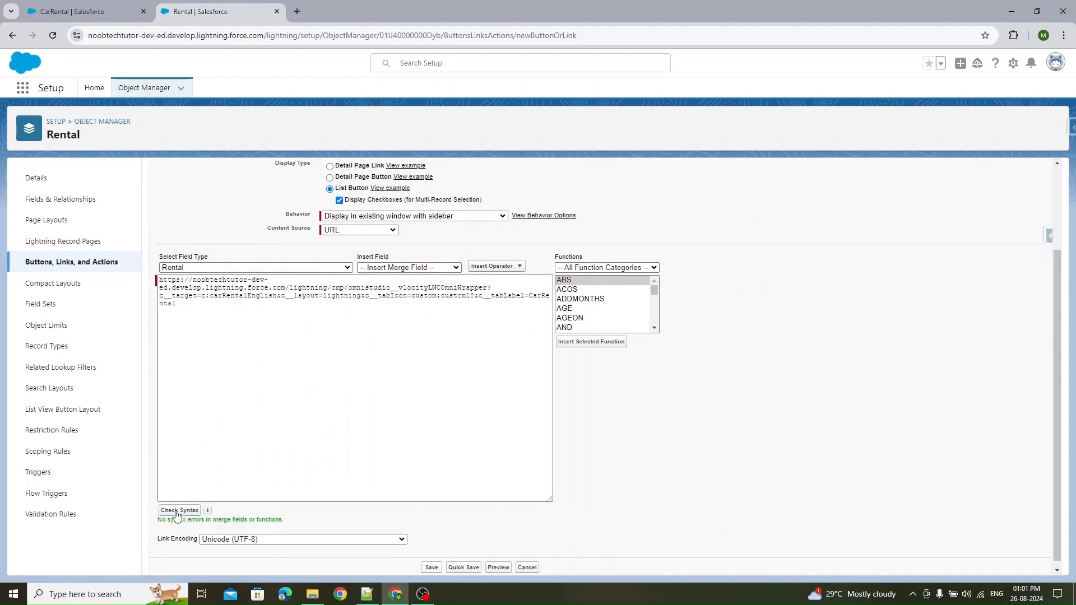
scroll(281, 522, down, 1)
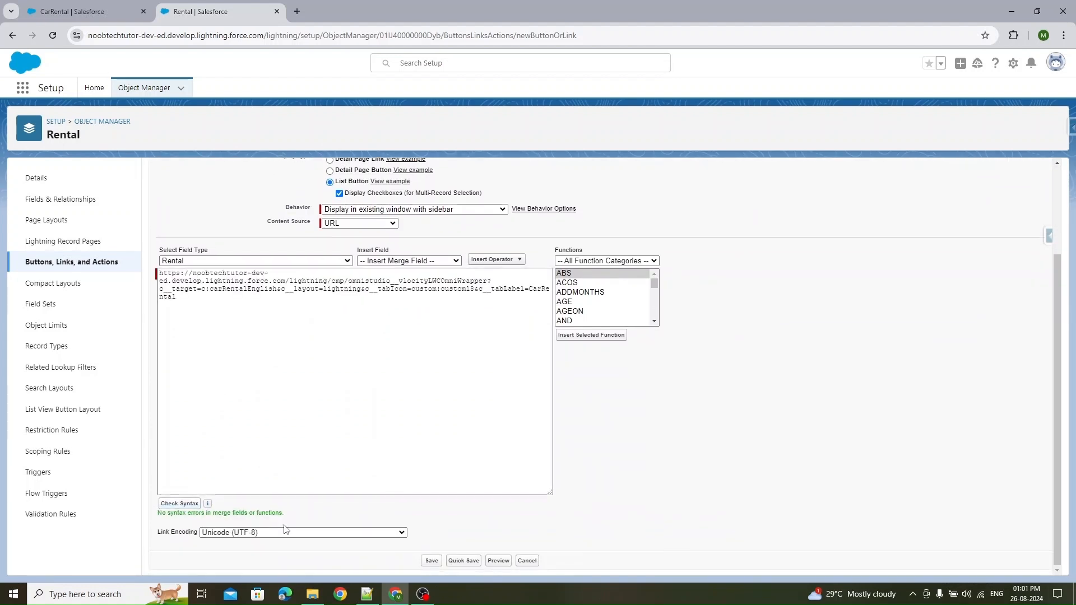
- Save the Rent a Car custom list button
click(431, 560)
click(603, 295)
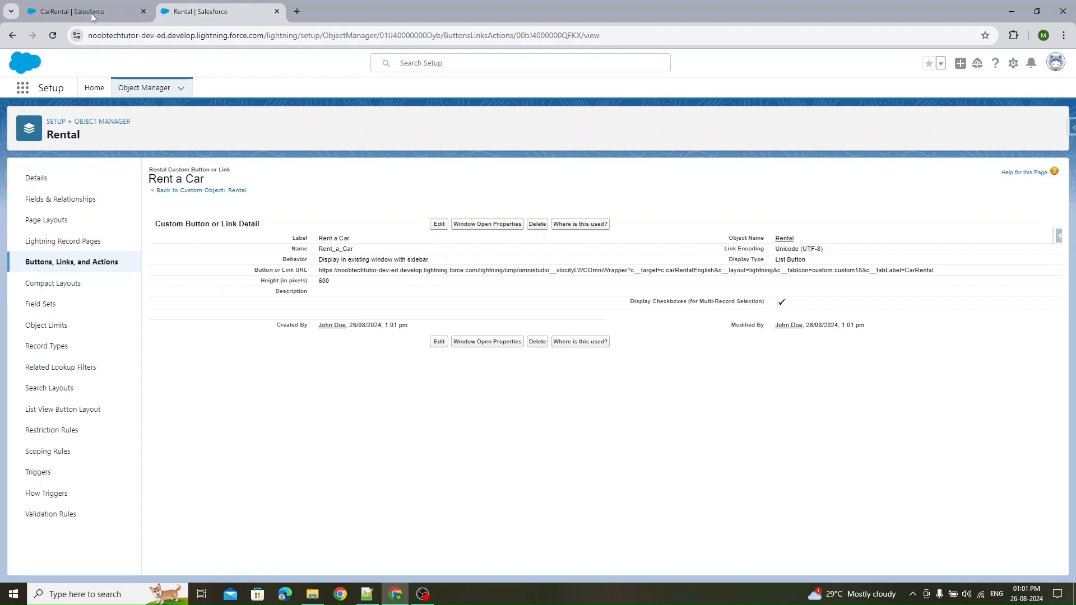
- Look over the OmniScript designer and the Rentals list view in the console before returning to Setup
key(ctrl+shift+Tab)
click(841, 514)
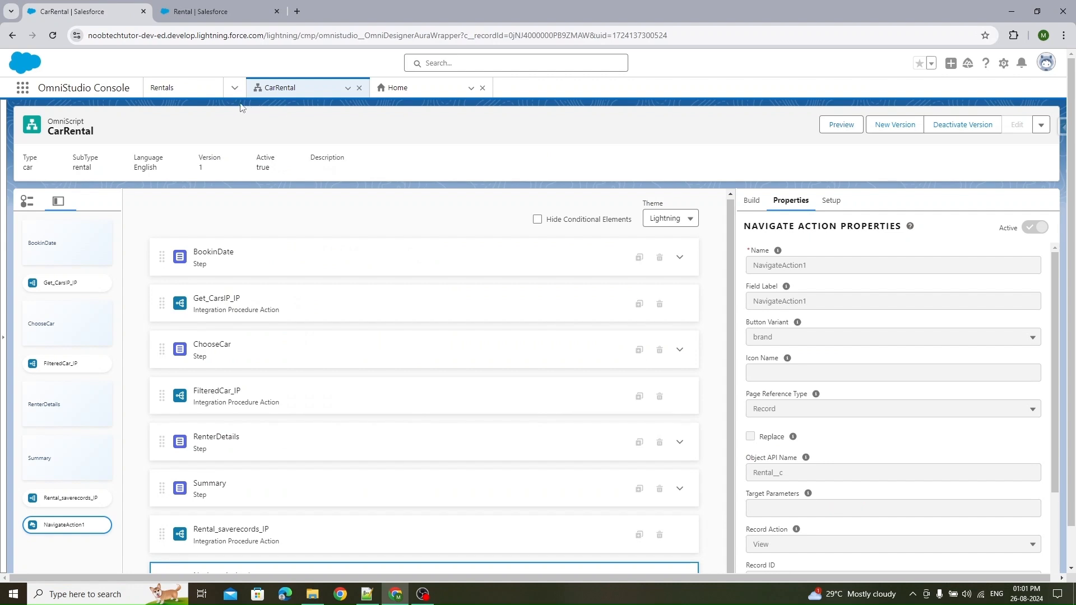
click(163, 88)
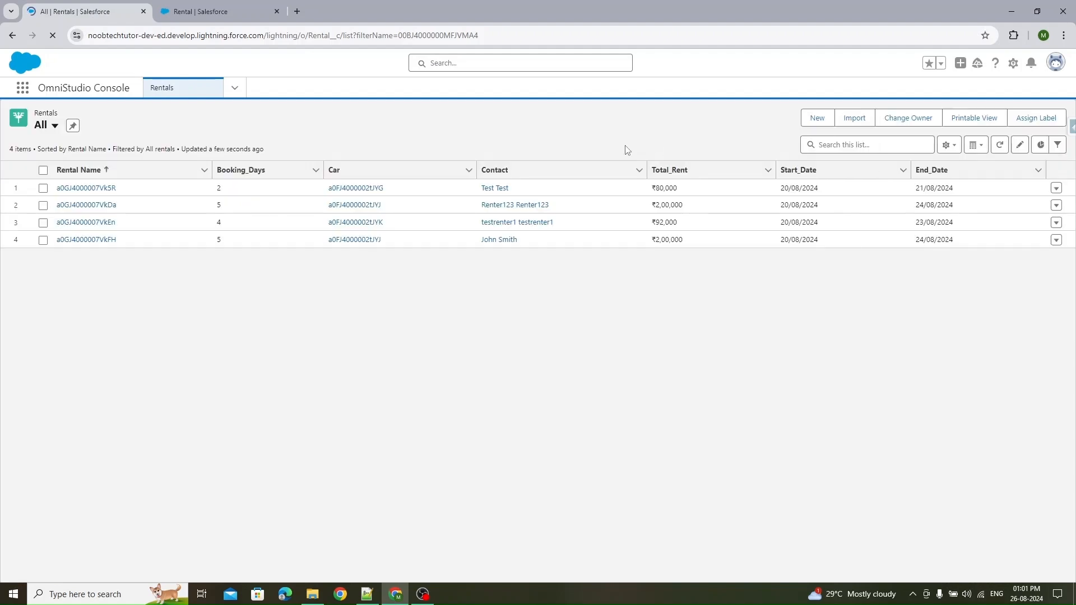
click(164, 5)
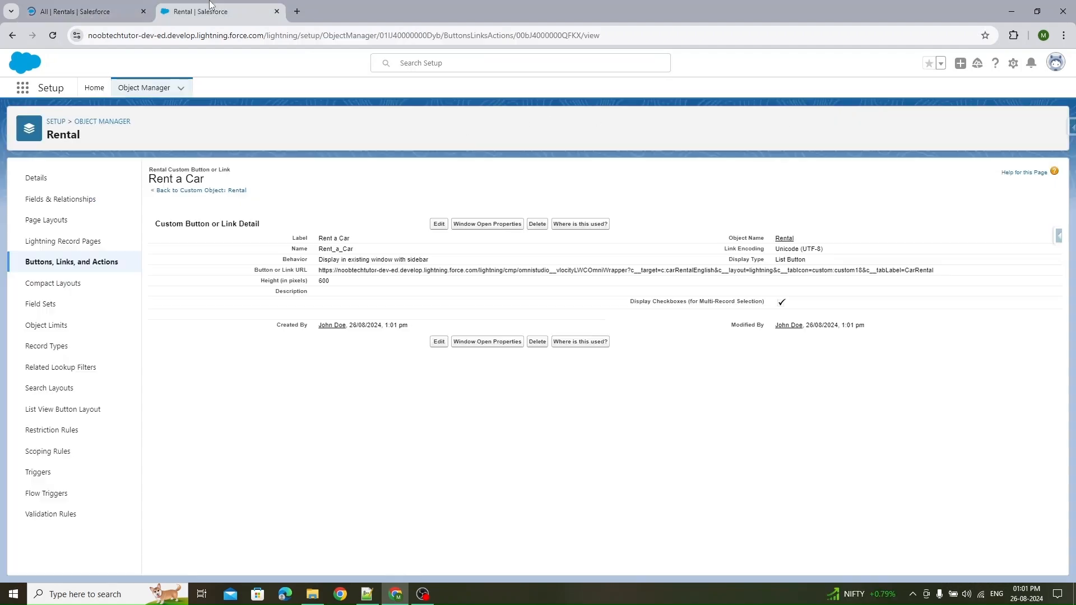
- Add the Rent a Car custom button to the Rentals list view layout, remove the standard New button, and save
click(62, 418)
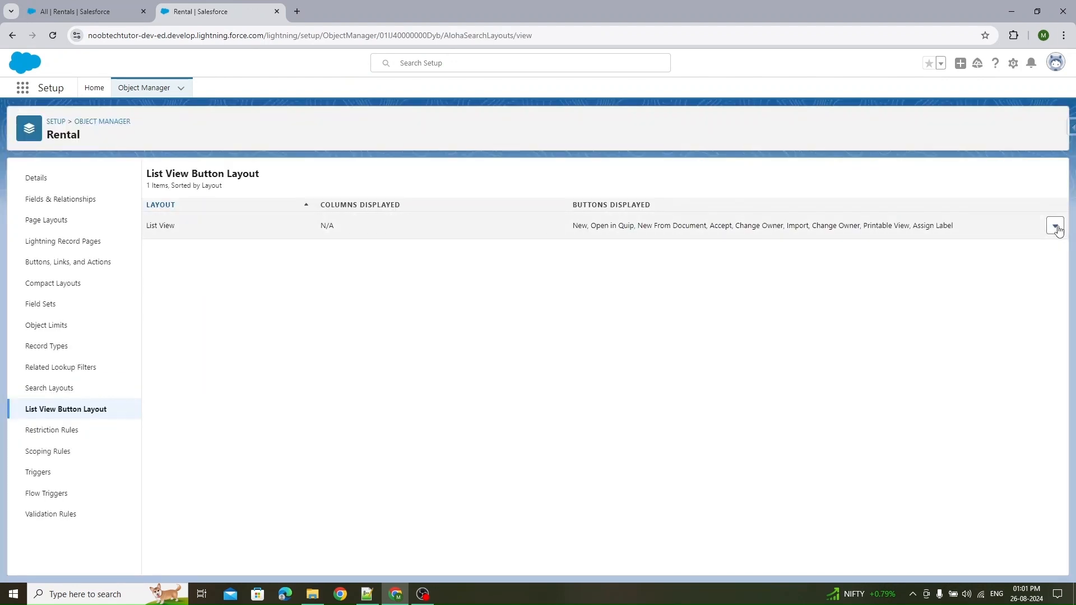
click(1054, 227)
click(1038, 258)
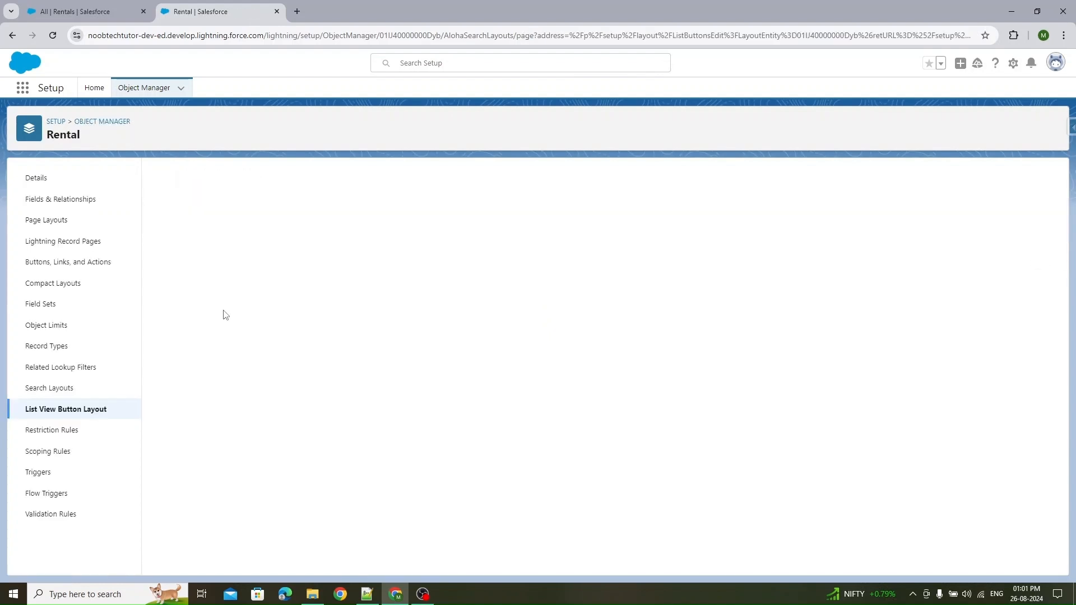
click(168, 415)
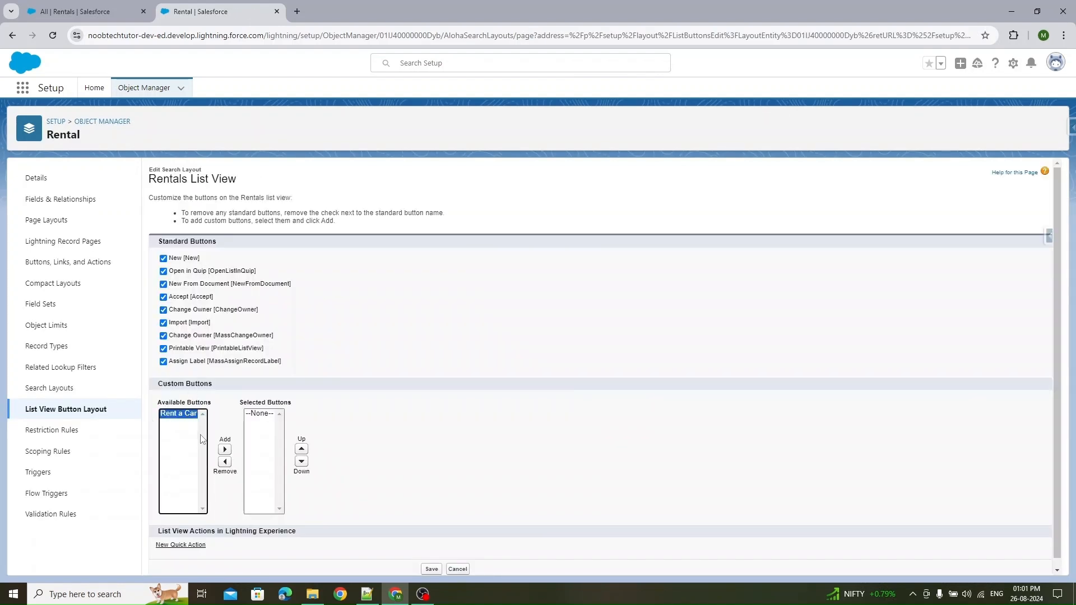
click(225, 450)
click(454, 340)
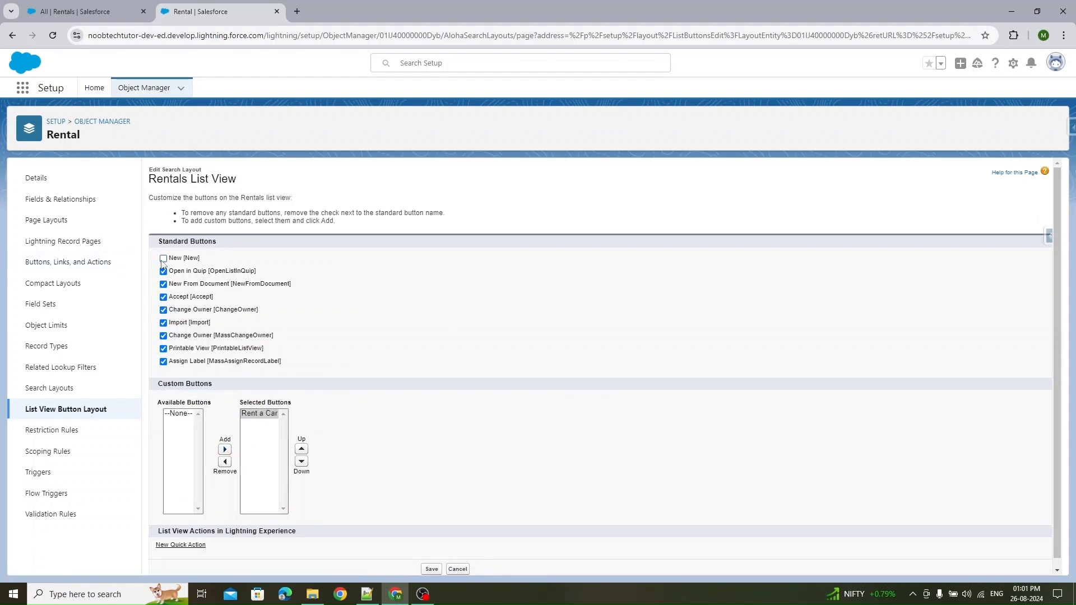
scroll(348, 470, down, 1)
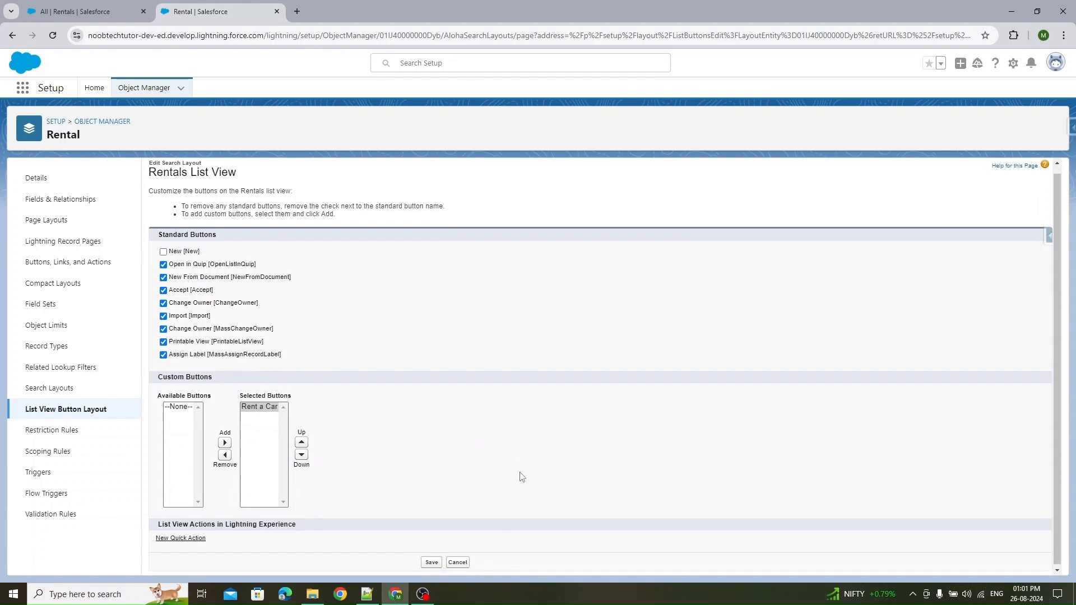
click(432, 561)
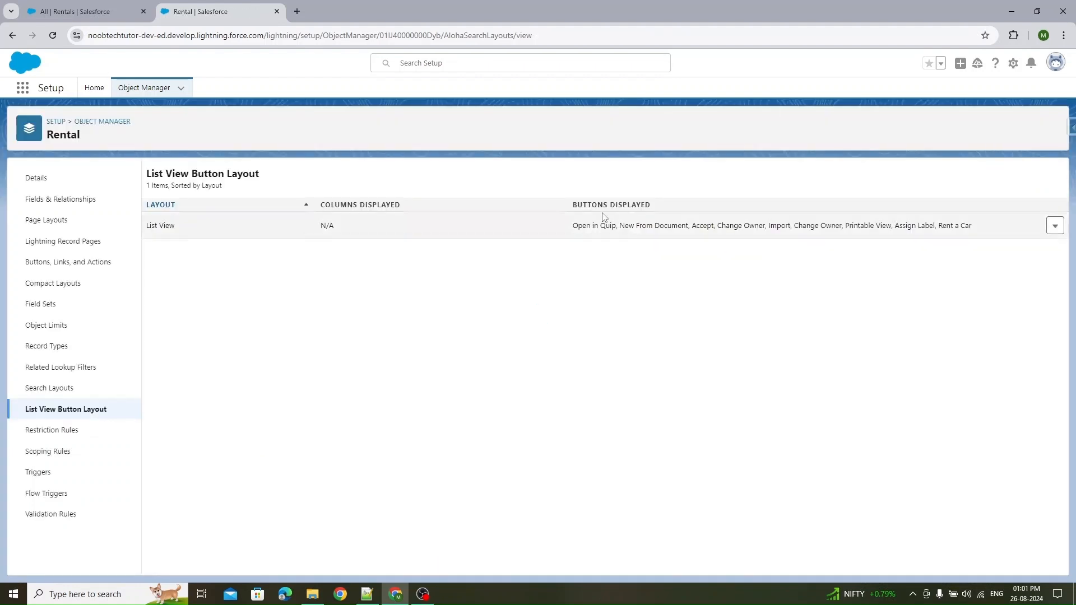
- Launch the CarRental OmniScript from the Rent a Car button on the Rentals list view
click(78, 16)
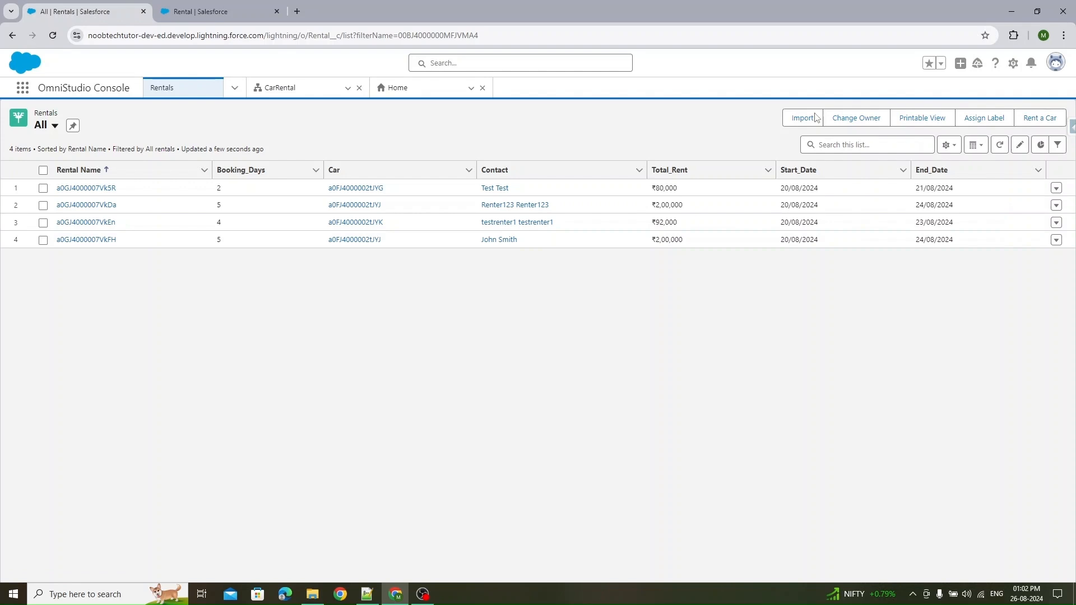
click(1040, 117)
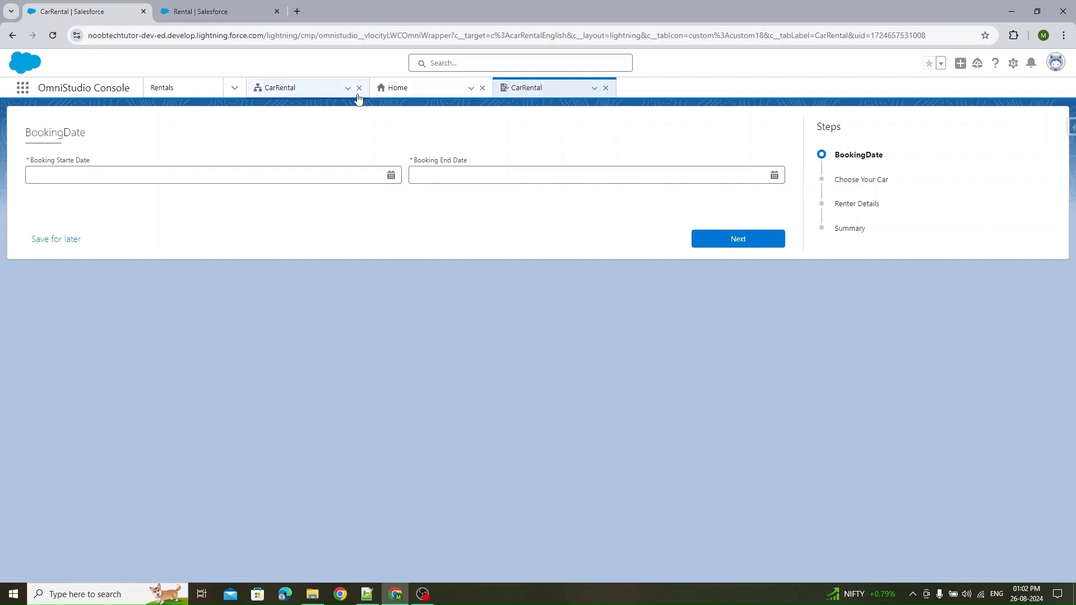
- Set the booking start date to 08-27-2024
click(303, 89)
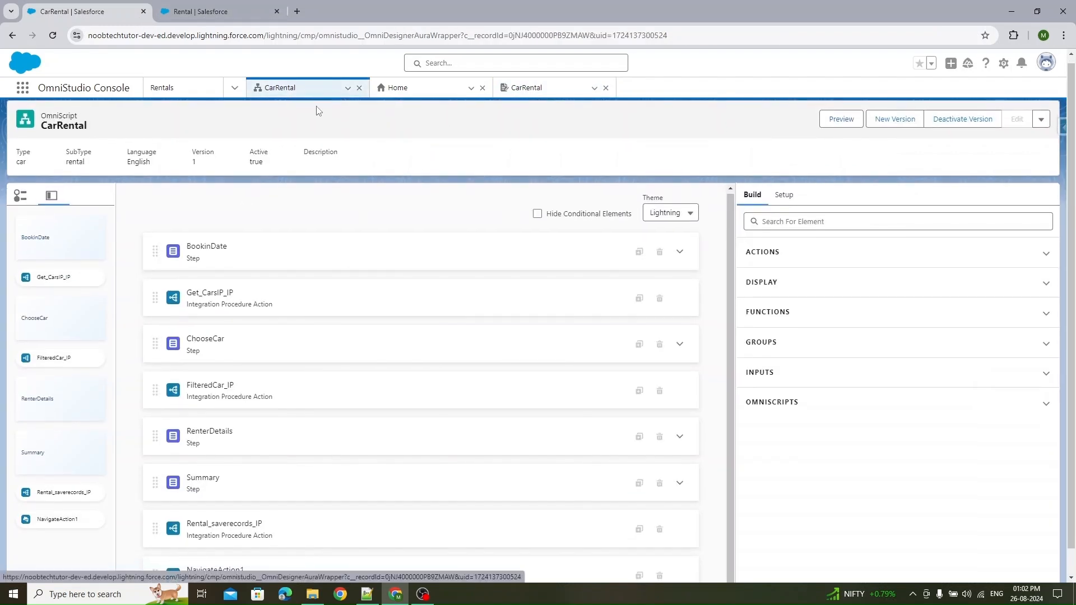
click(544, 90)
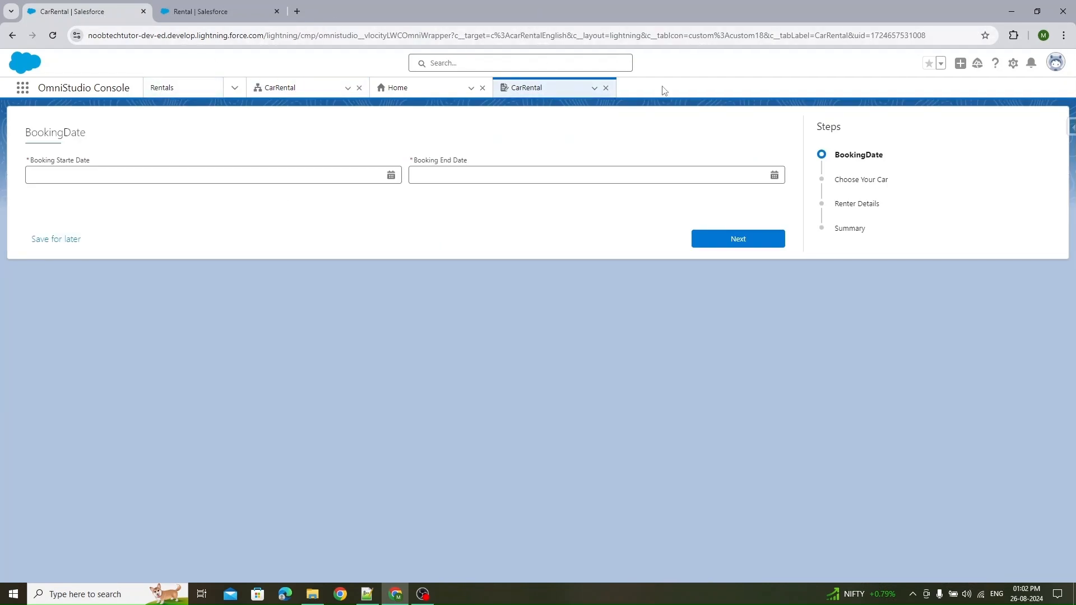
click(130, 175)
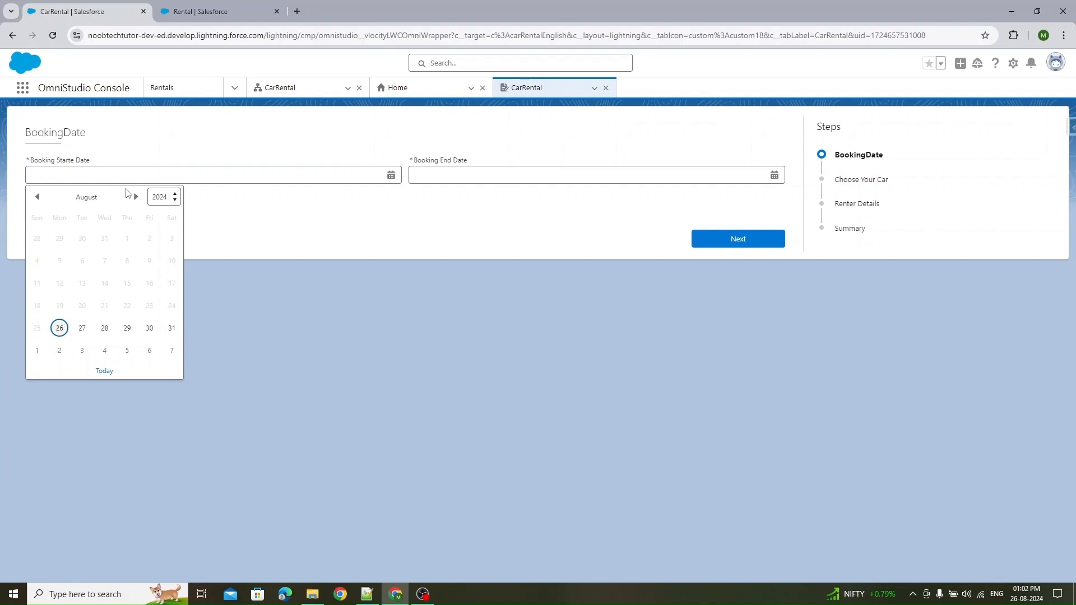
click(79, 335)
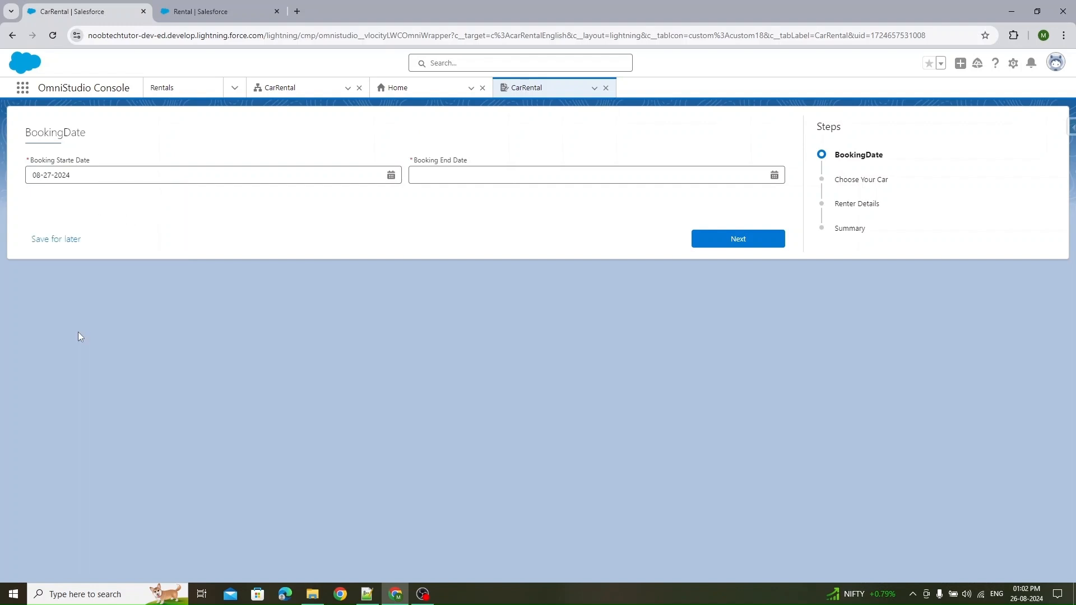
- Set the booking end date to 08-29-2024
click(521, 178)
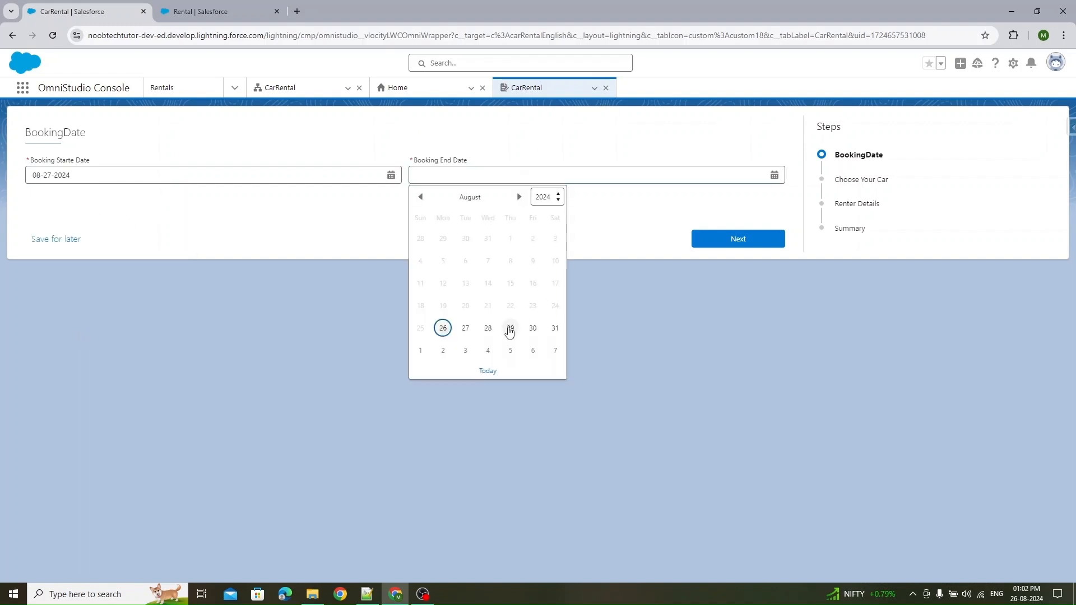
click(510, 330)
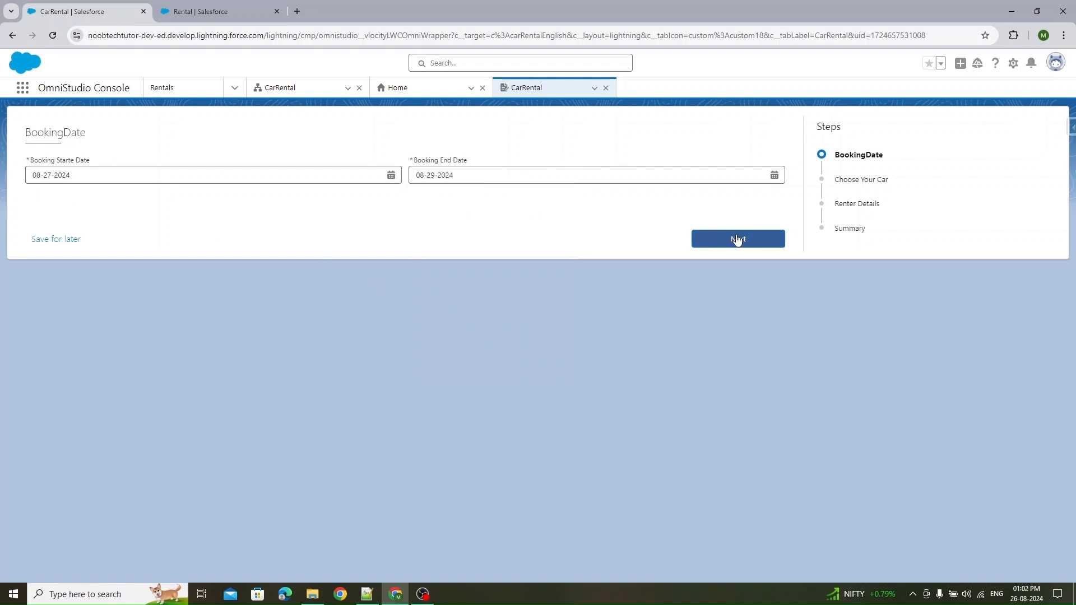
- Try a booking end date of 08-26-2024, earlier than the start date, and attempt to continue
click(485, 176)
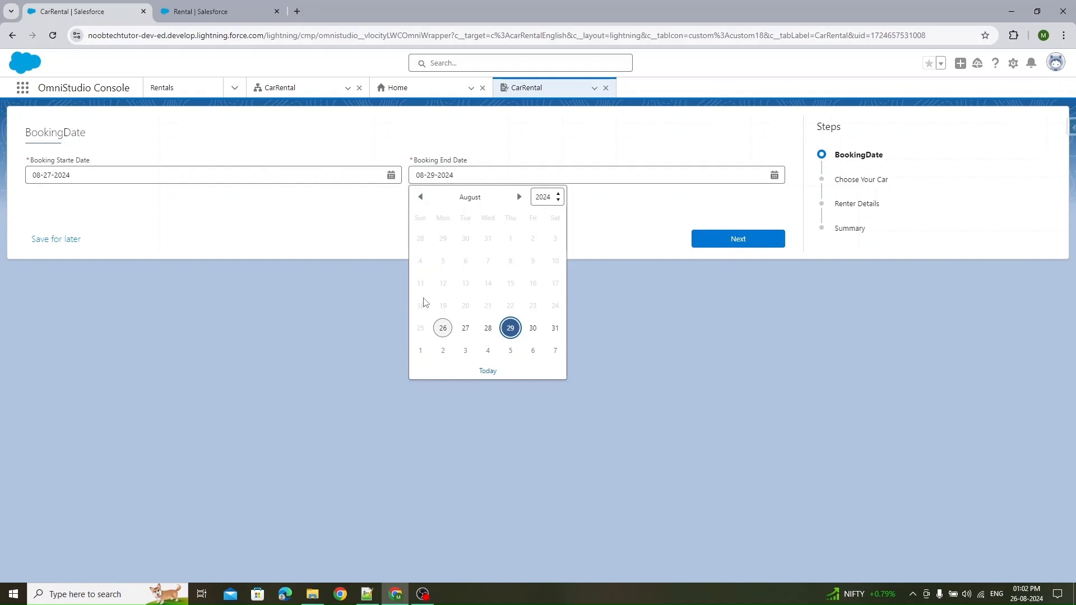
click(433, 330)
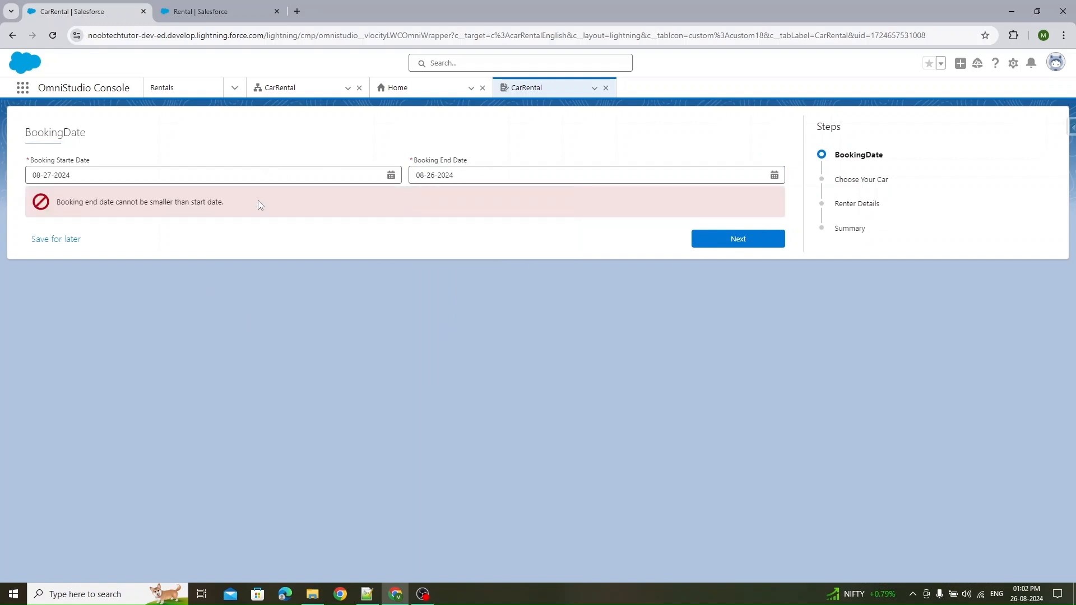
click(476, 176)
click(739, 238)
click(712, 245)
click(599, 282)
- Reset the booking end date to 08-29-2024 and move on to the car selection step
click(488, 181)
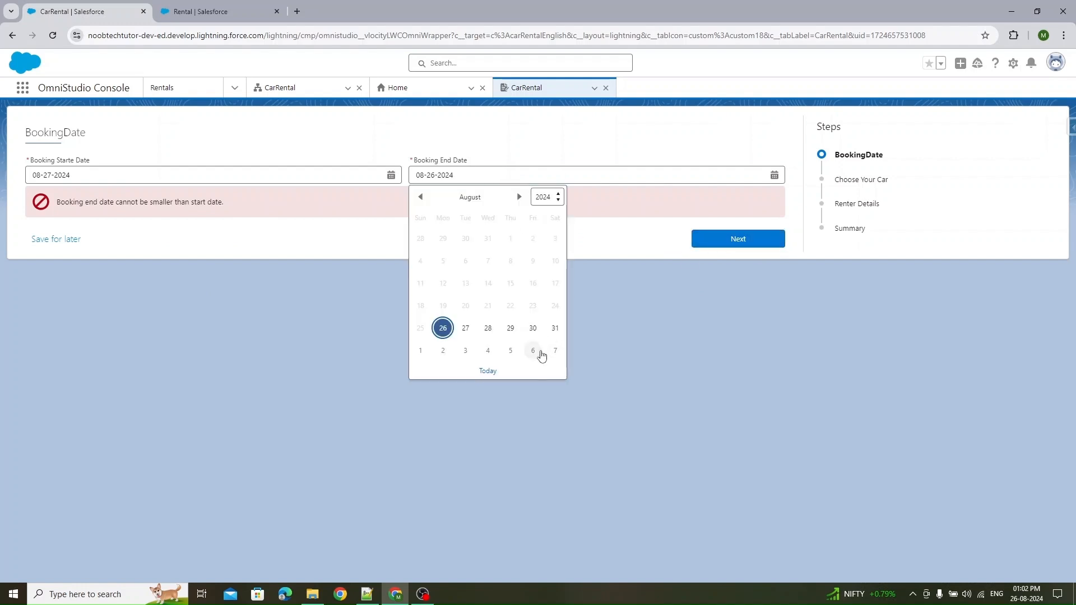
click(510, 329)
click(708, 242)
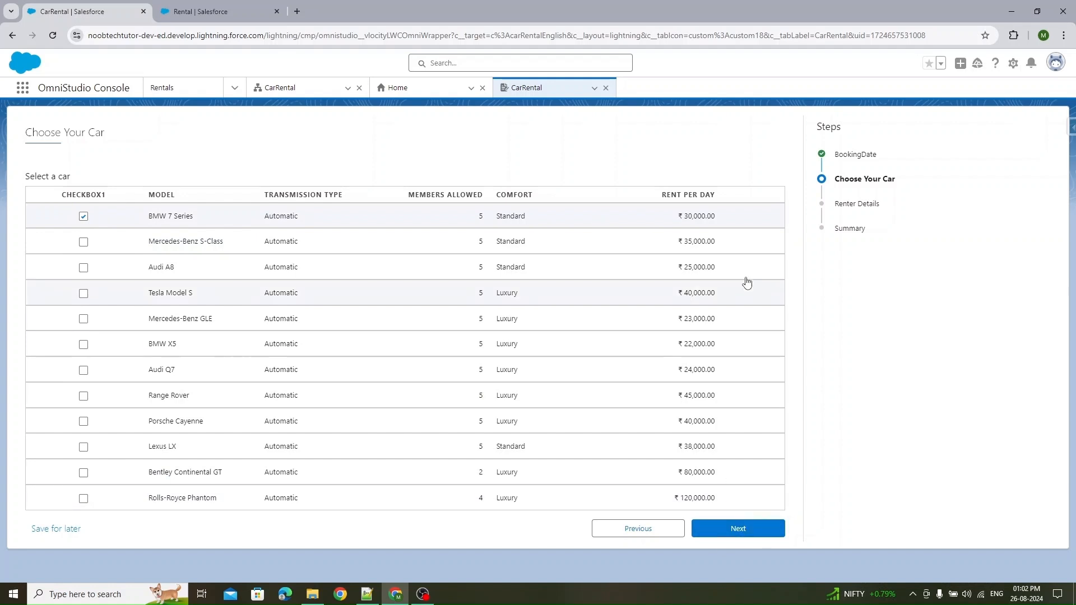
- Continue with the BMW 7 Series and enter the renter's first name, last name, phone number and DL number
click(758, 530)
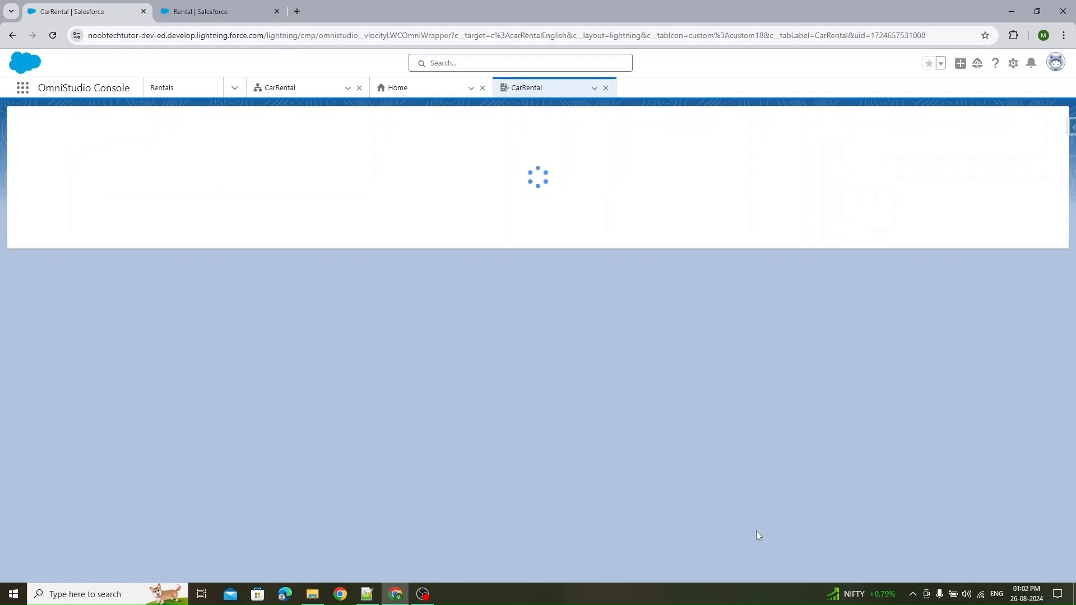
click(97, 176)
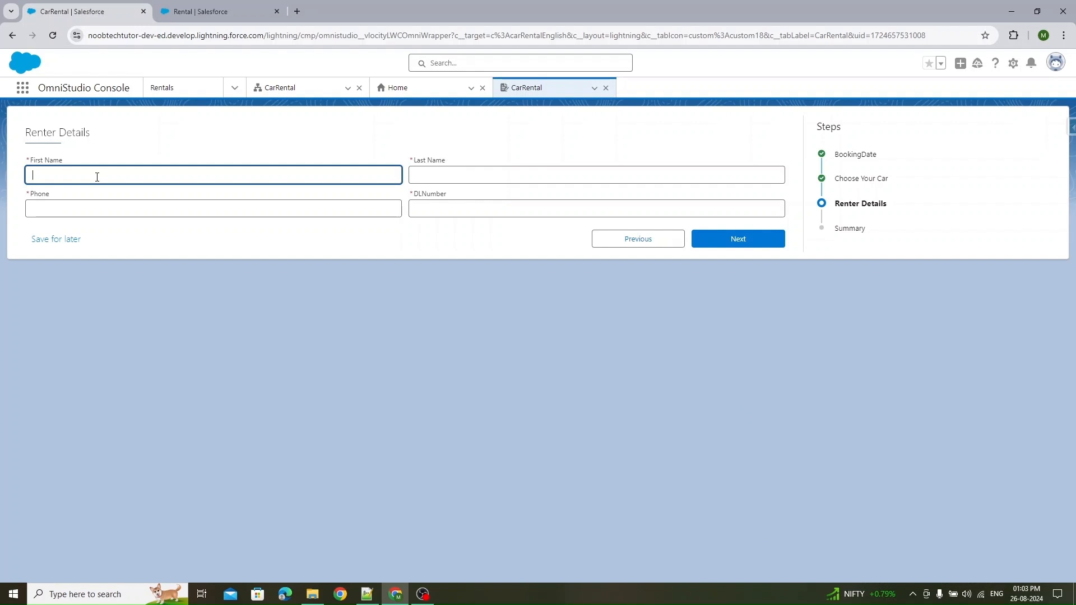
text(Will)
key(Tab)
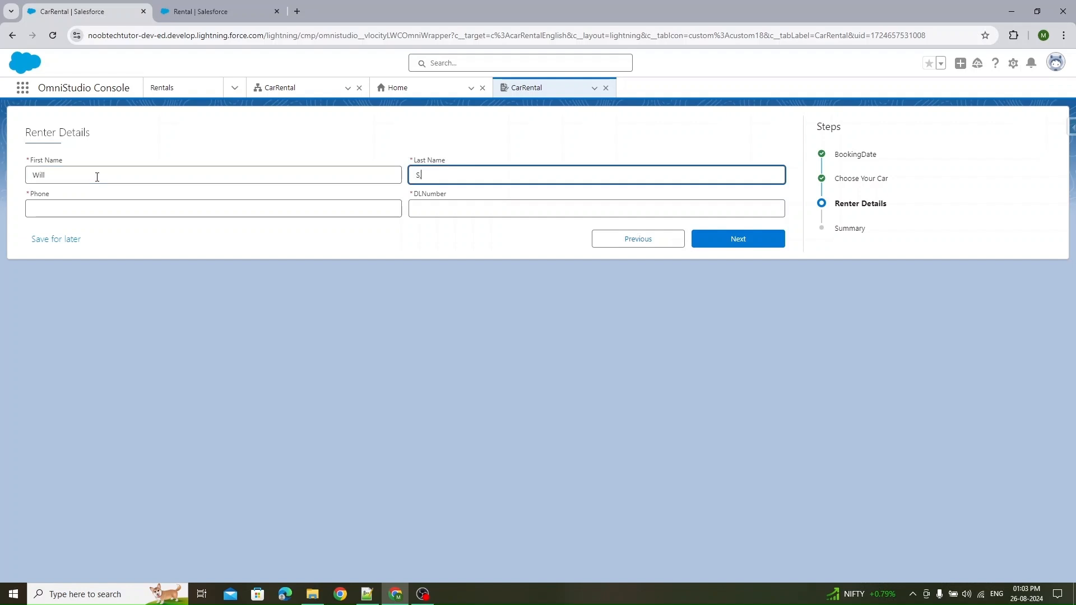
key(Tab)
key(Tab)
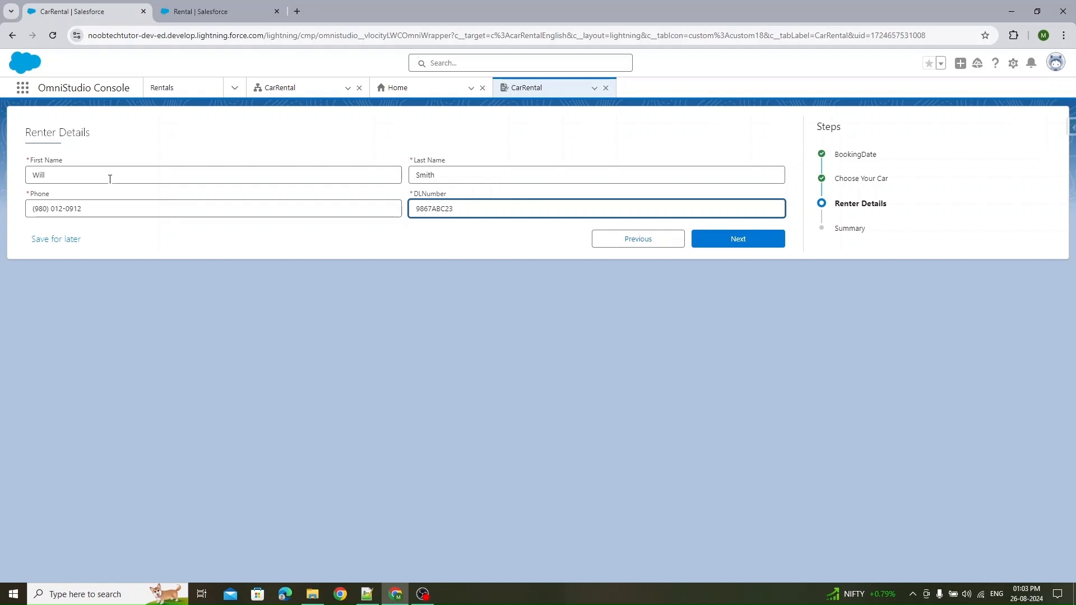
- Proceed to the summary and submit the rental booking
click(771, 245)
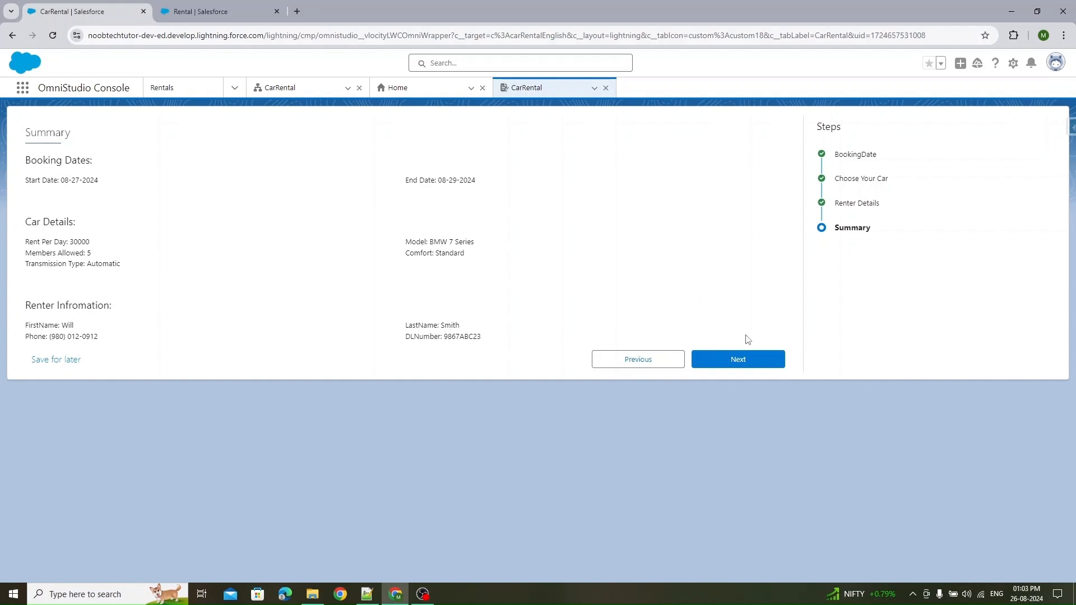
click(760, 359)
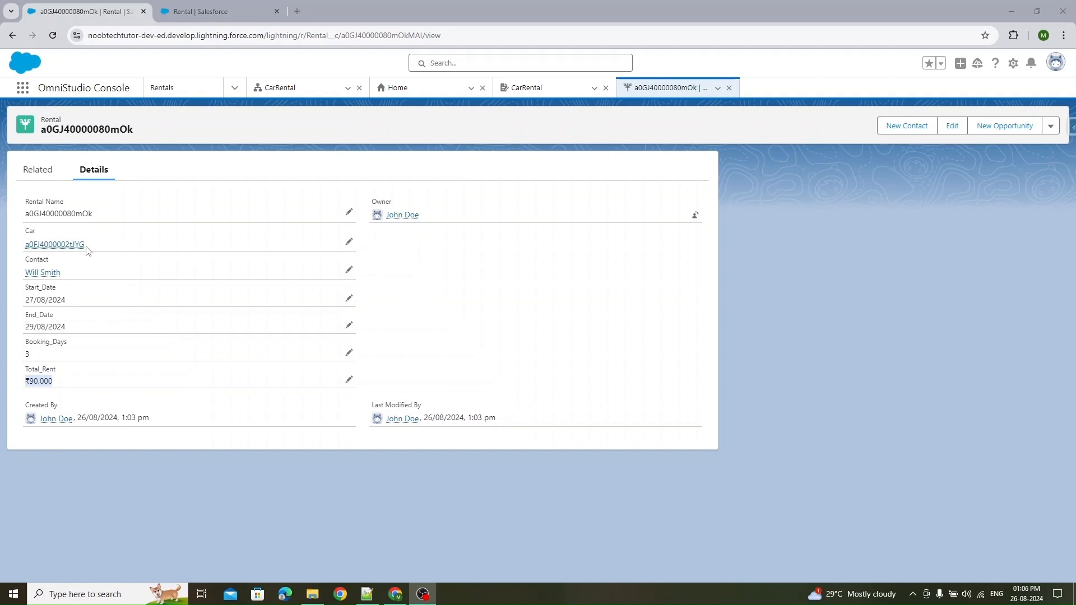
- Inspect the new rental's linked car record and renter contact record
click(57, 246)
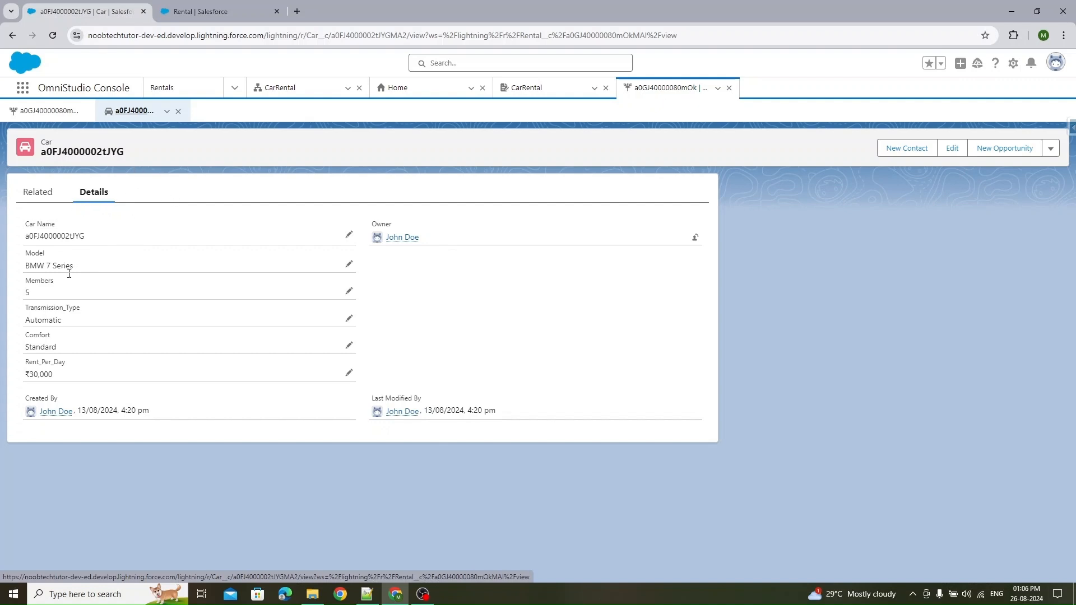
drag(69, 375, 27, 379)
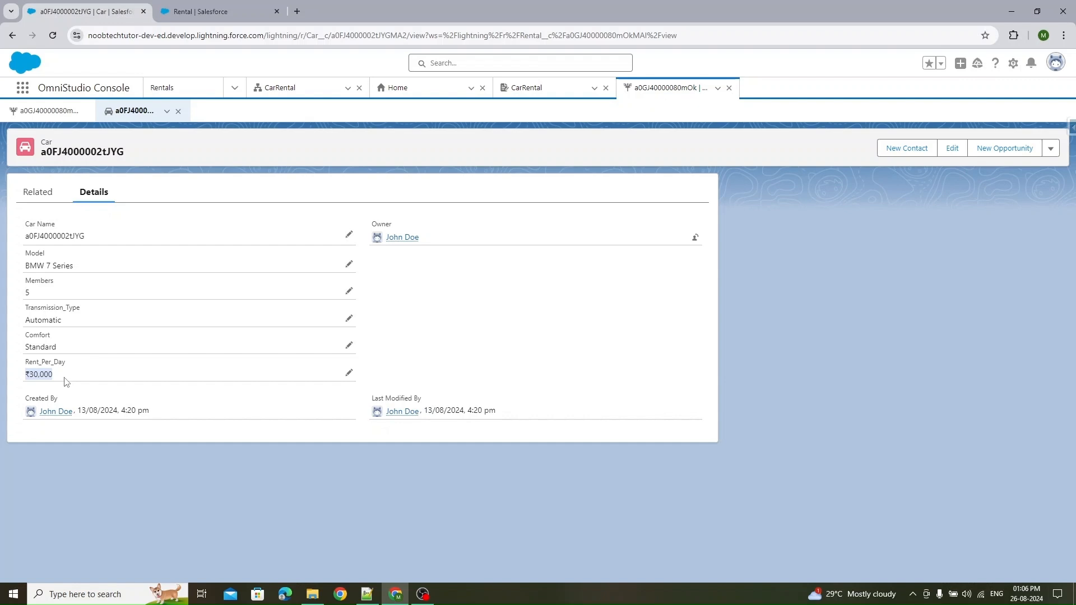
click(51, 111)
mouse_move(48, 303)
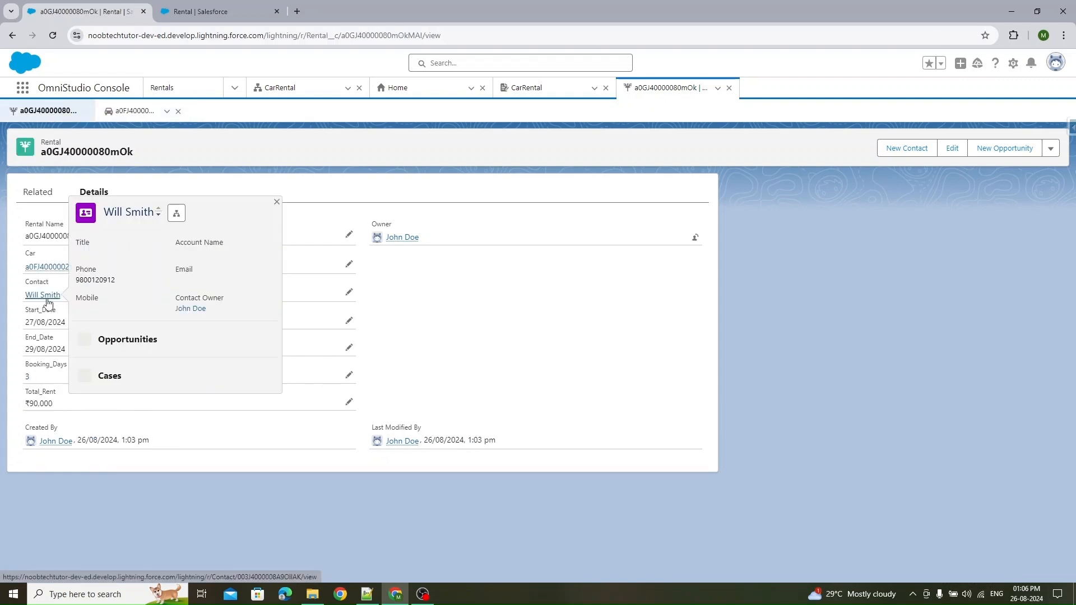
click(44, 296)
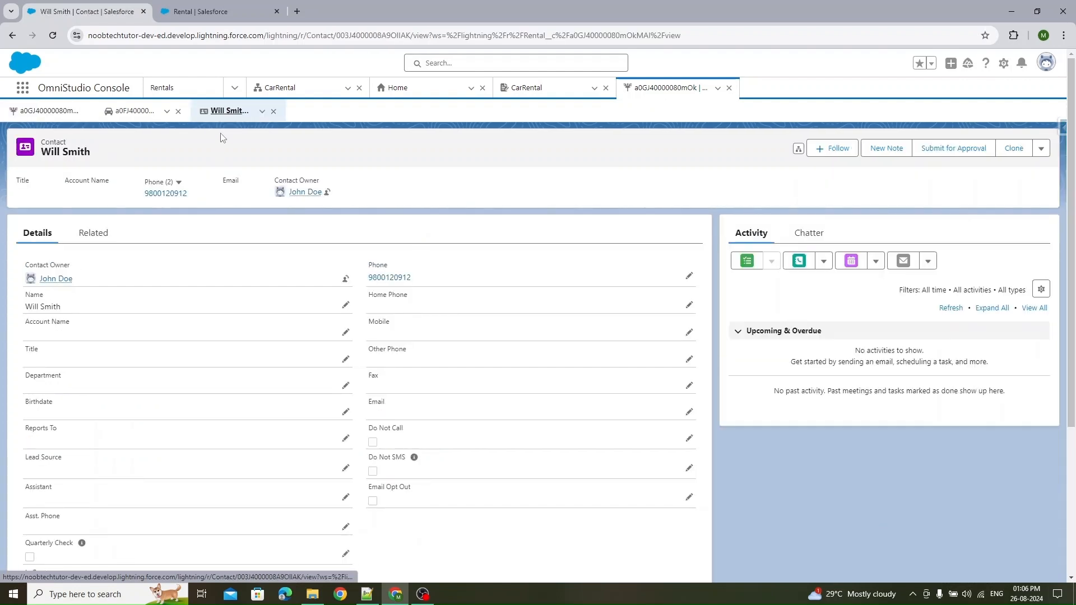
scroll(359, 297, down, 2)
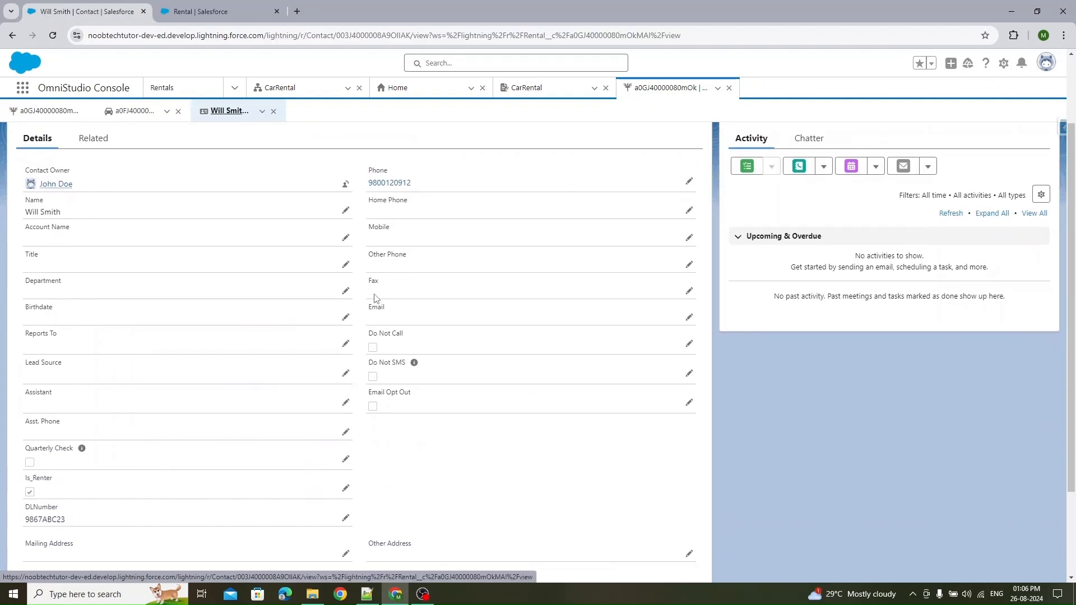
scroll(352, 339, up, 2)
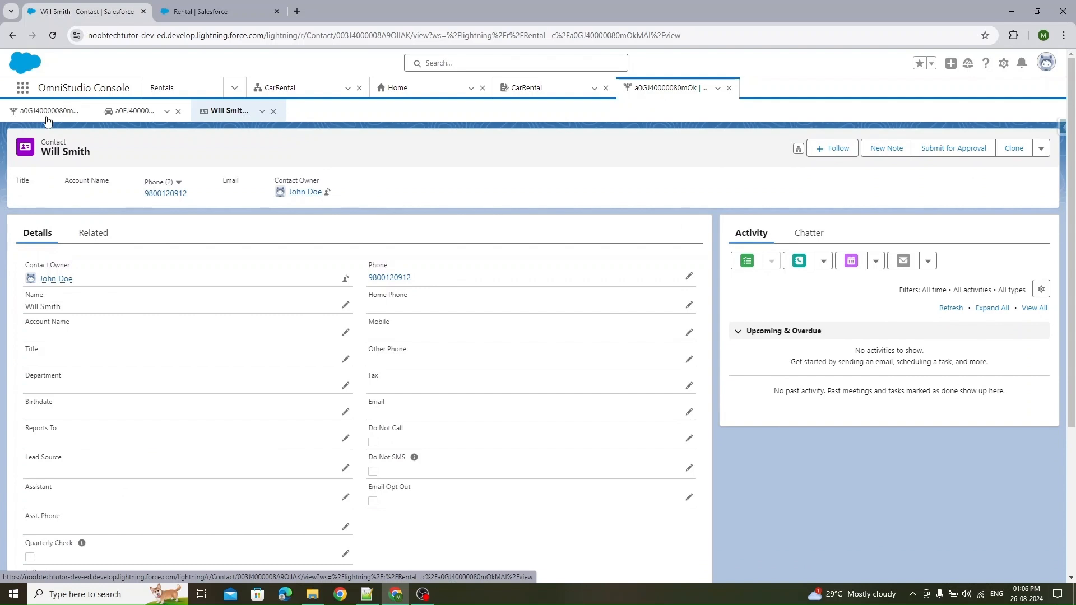
- Review the new rental record's booking days and total rent
click(45, 111)
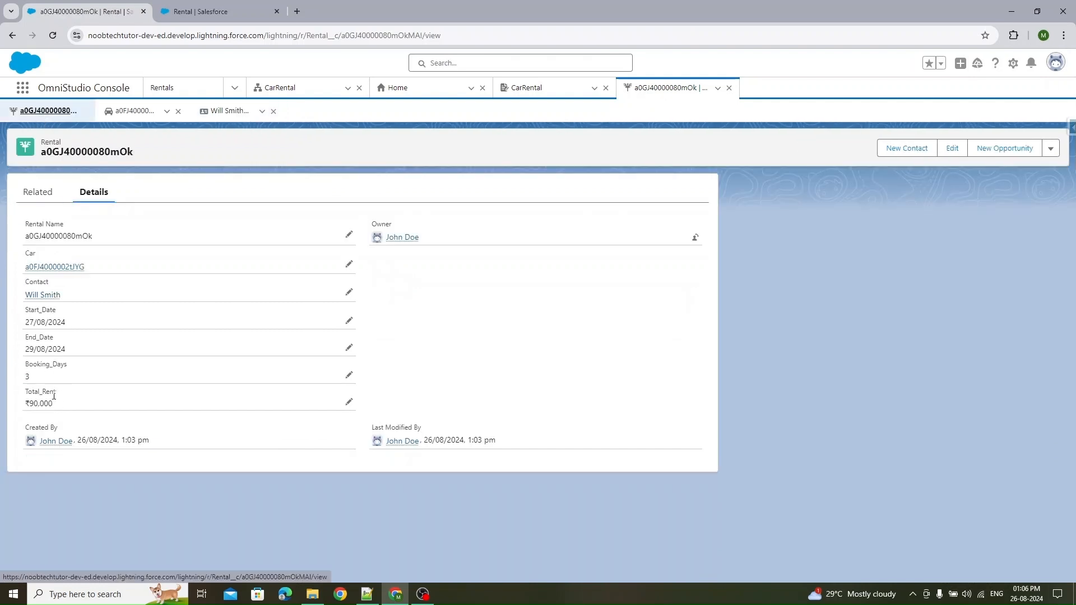
drag(22, 364, 72, 367)
click(30, 386)
drag(60, 405, 23, 406)
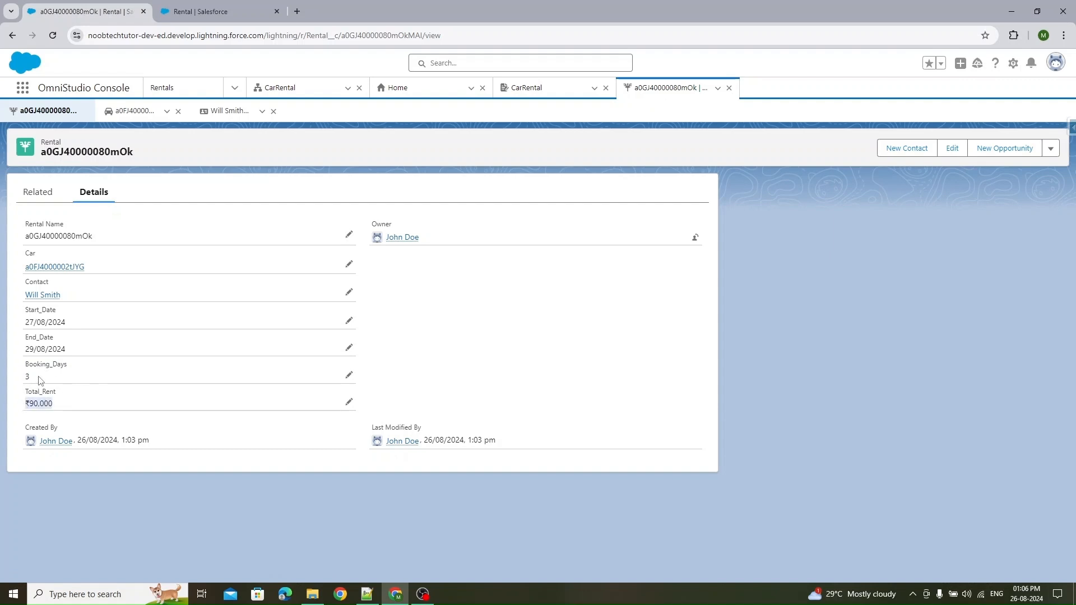
click(71, 412)
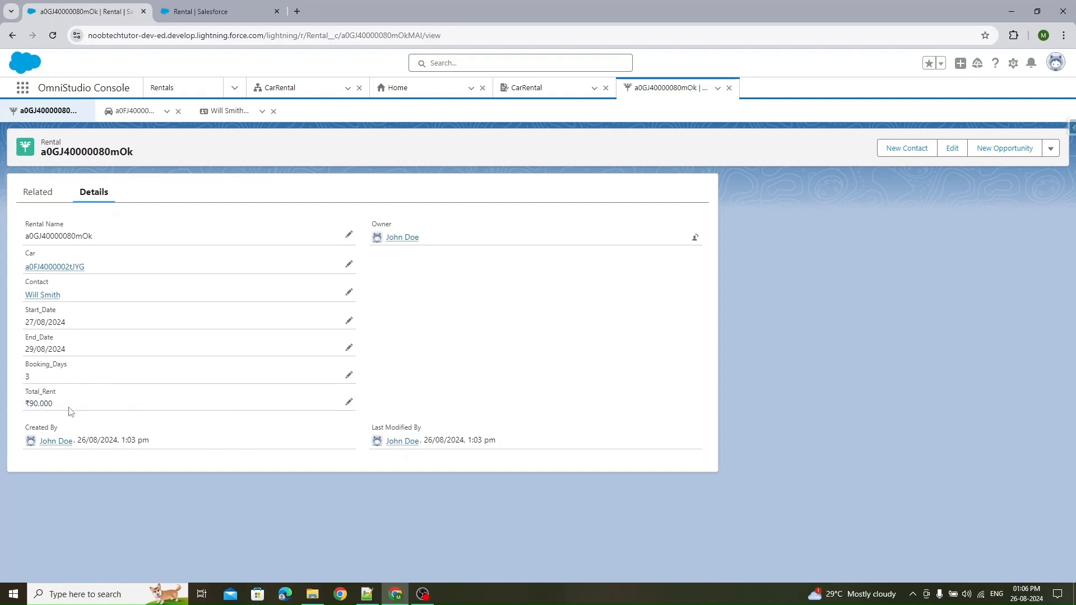